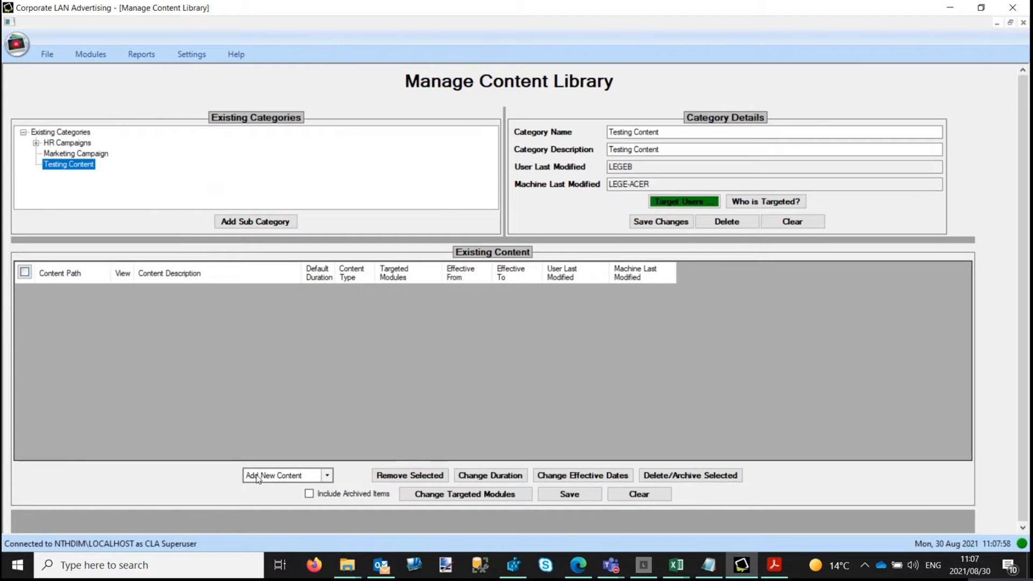
Step: Add the DESK and SCR images for Blood Drive, CLA Intro and Cyber Security to the Testing Content category
{"action": "left_click", "coordinate": [327, 476]}
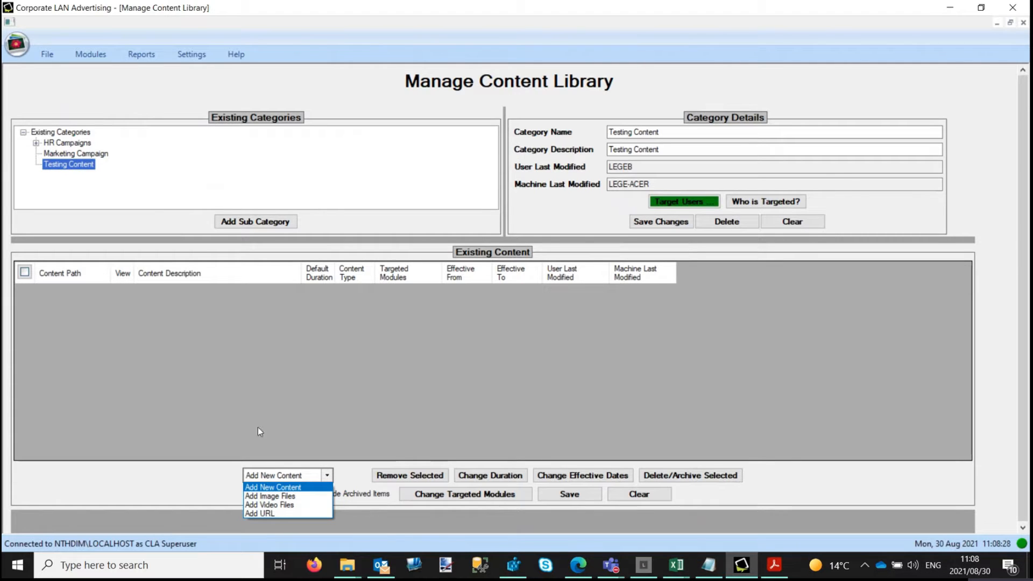
{"action": "left_click", "coordinate": [281, 497]}
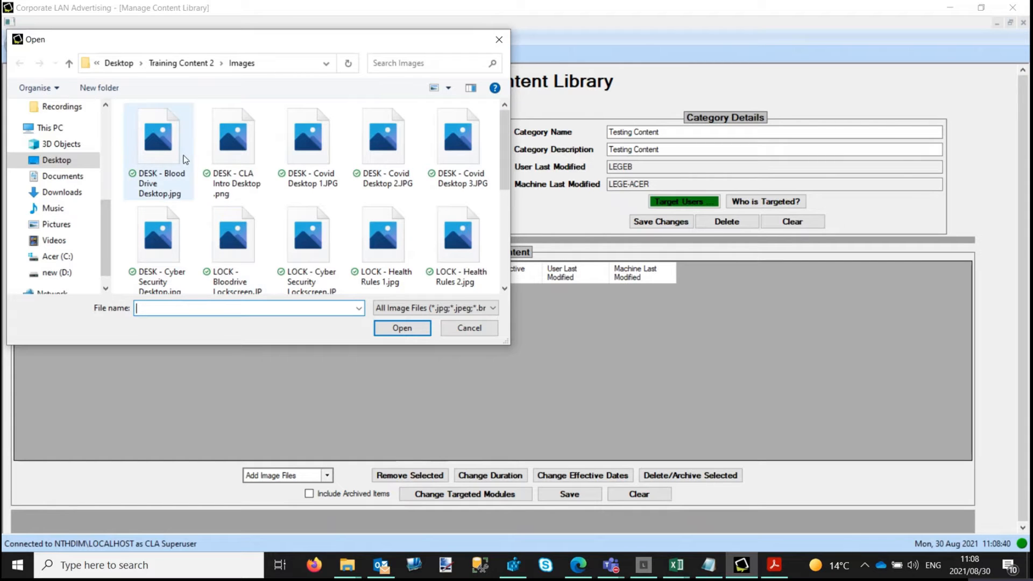
{"action": "left_click", "coordinate": [174, 141]}
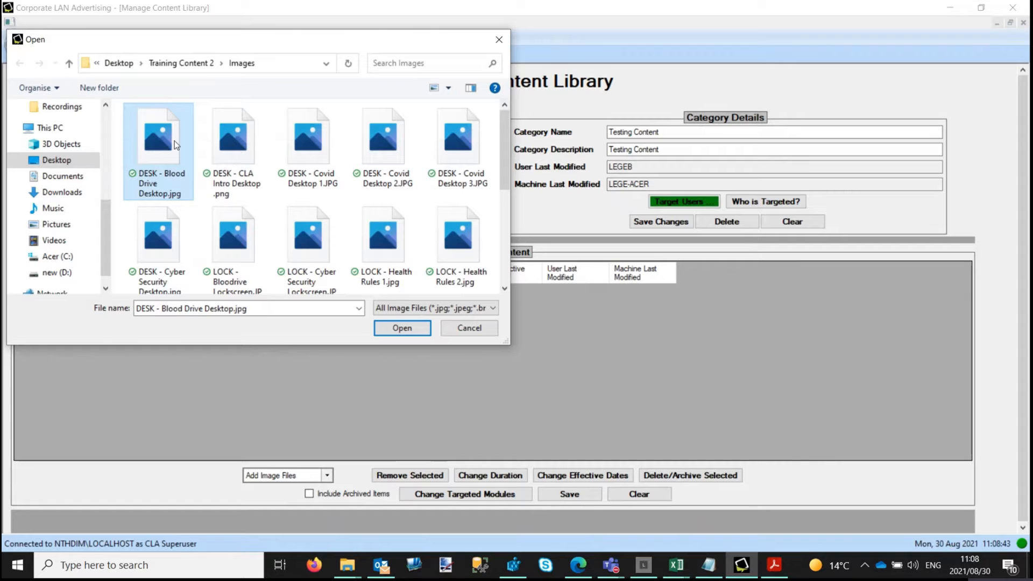
{"action": "left_click", "coordinate": [246, 151], "text": "ctrl"}
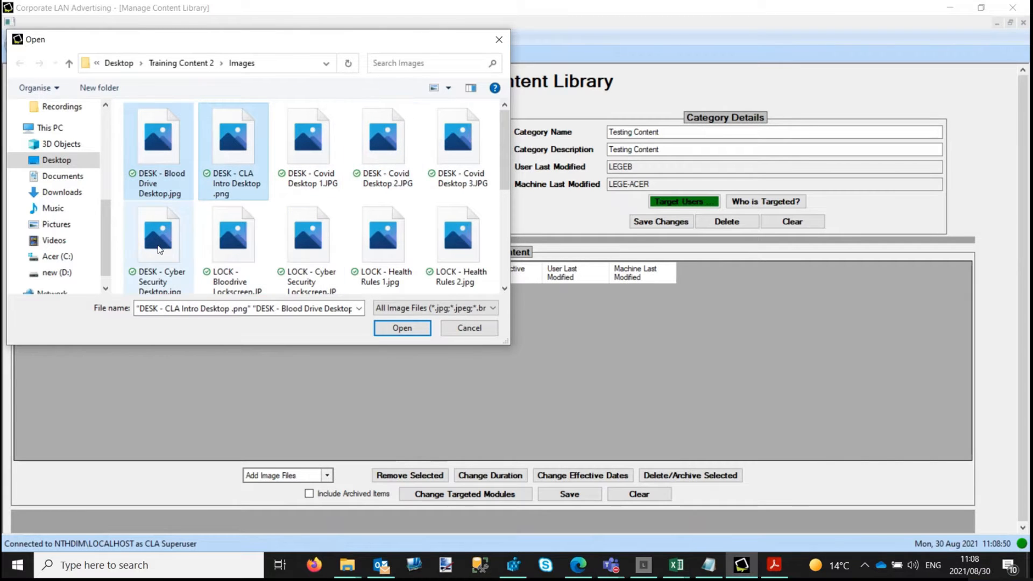
{"action": "left_click", "coordinate": [164, 249], "text": "ctrl"}
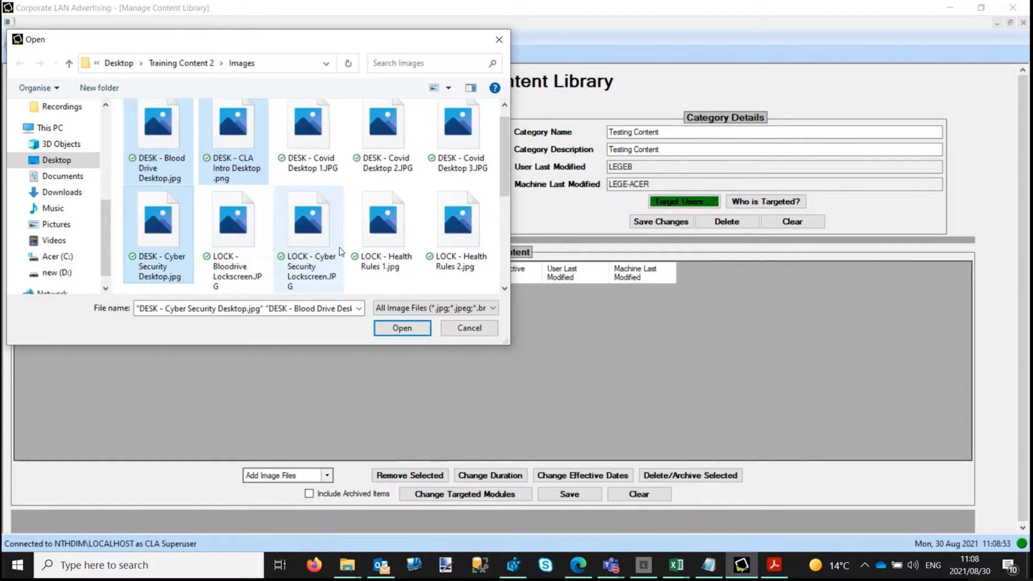
{"action": "left_click", "coordinate": [504, 288]}
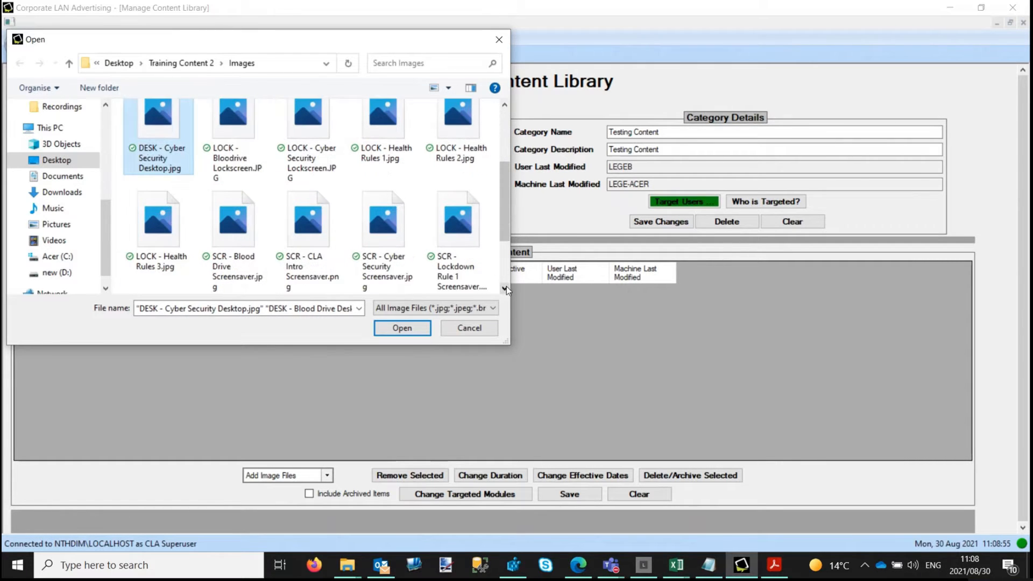
{"action": "left_click", "coordinate": [506, 288]}
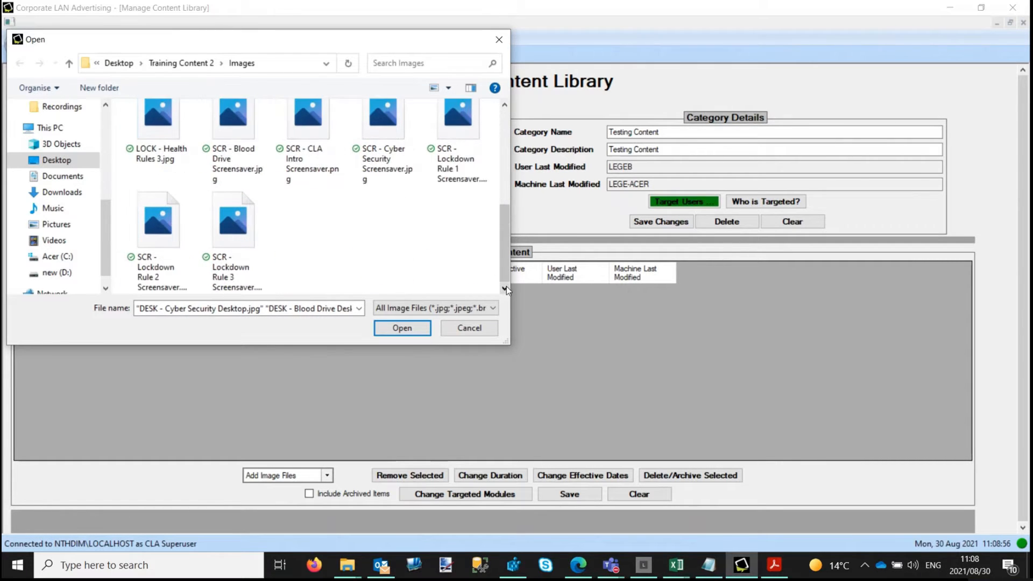
{"action": "left_click", "coordinate": [261, 110], "text": "ctrl"}
{"action": "left_click", "coordinate": [308, 150], "text": "ctrl"}
{"action": "left_click", "coordinate": [392, 151], "text": "ctrl"}
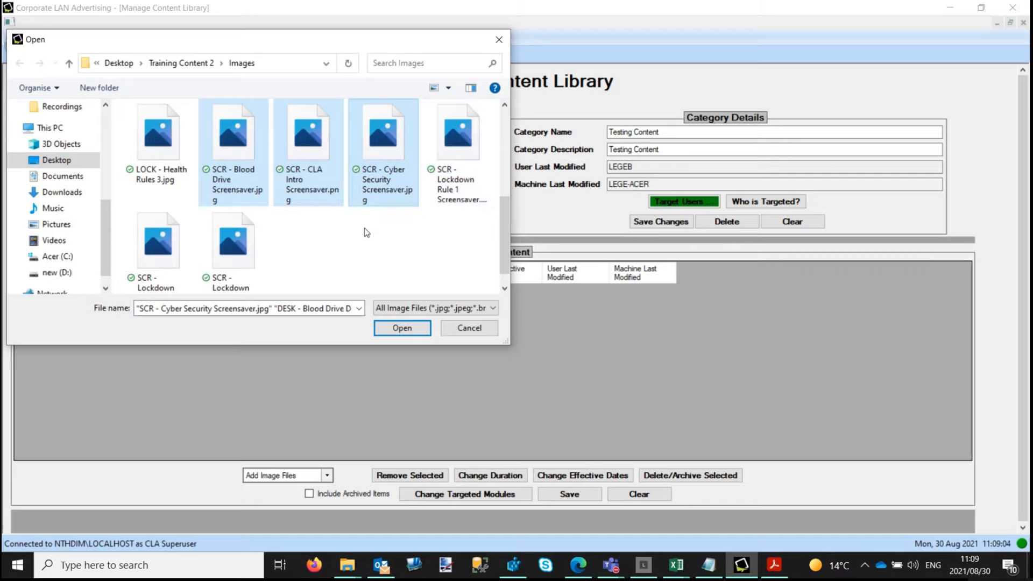
{"action": "left_click", "coordinate": [409, 329]}
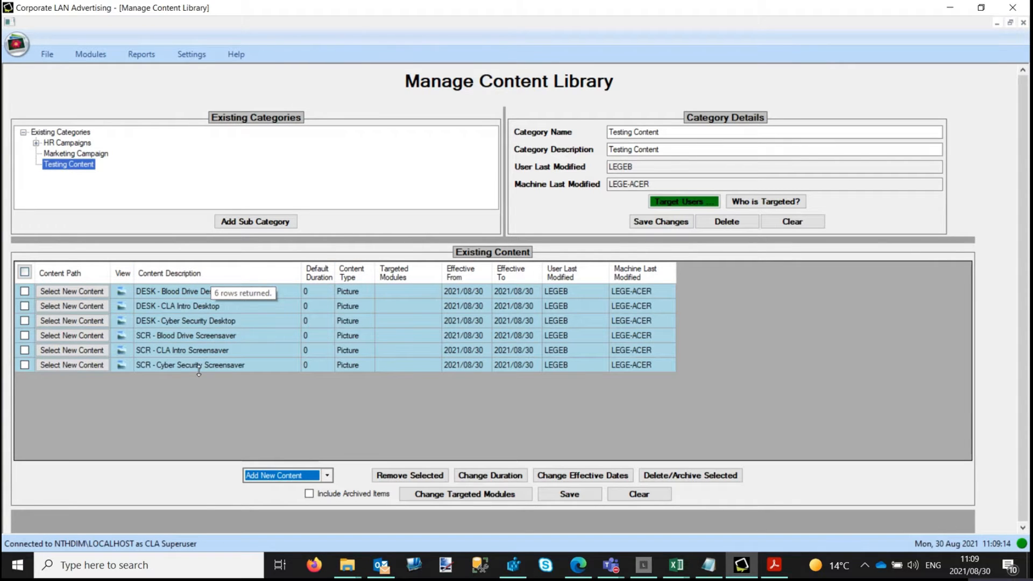
Step: Add the image files LOCK - Bloodrive Lockscreen.JPG and LOCK - Cyber Security Lockscreen.JPG to the category's content
{"action": "left_click", "coordinate": [327, 475]}
{"action": "left_click", "coordinate": [287, 495]}
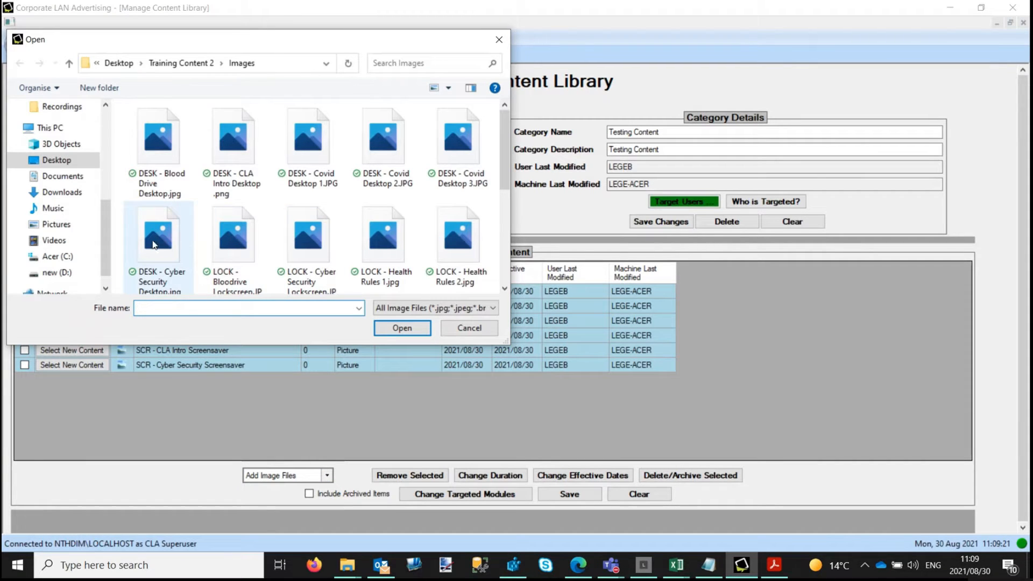
{"action": "left_click", "coordinate": [242, 251]}
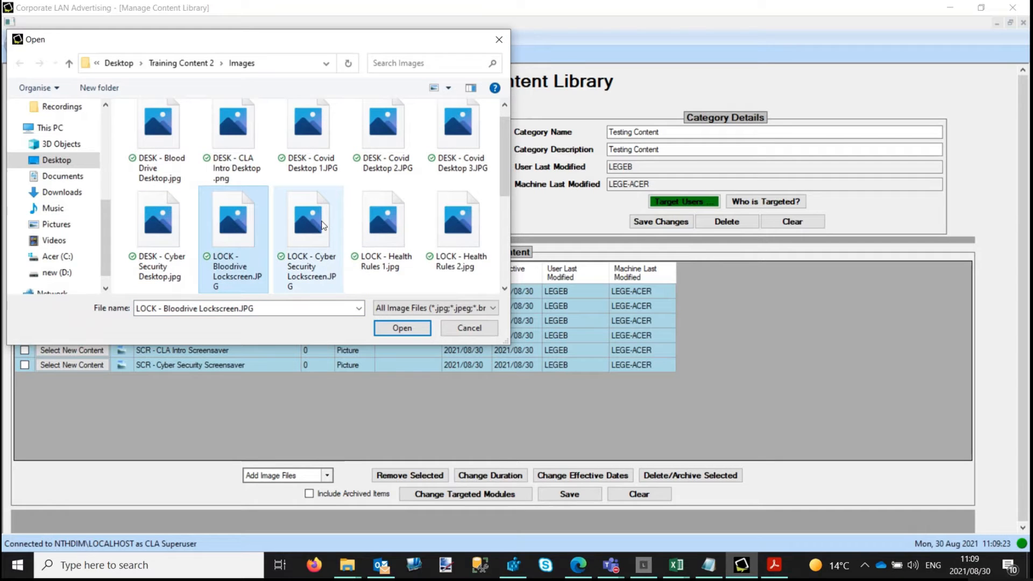
{"action": "left_click", "coordinate": [319, 226], "text": "ctrl"}
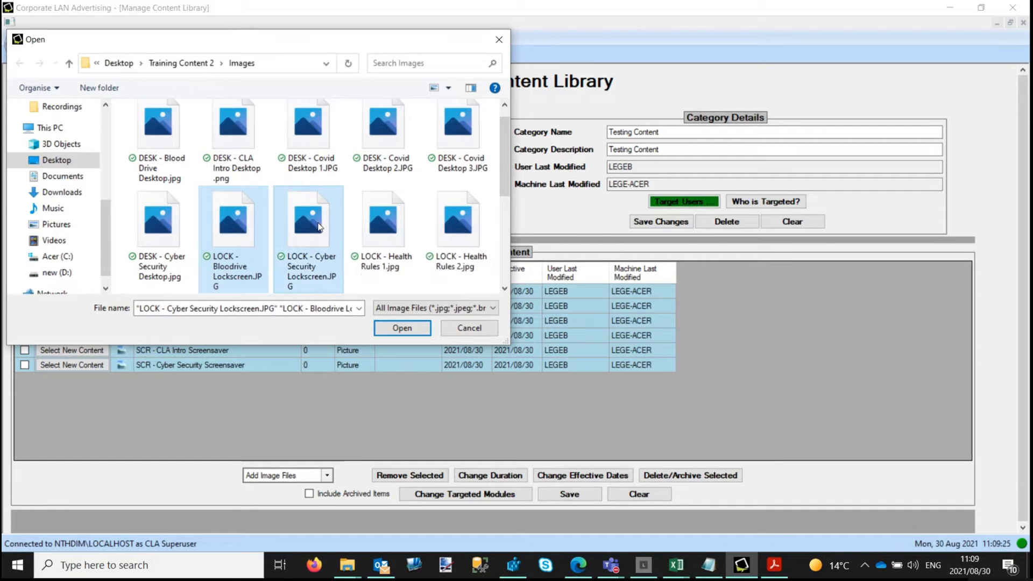
{"action": "left_click", "coordinate": [403, 329]}
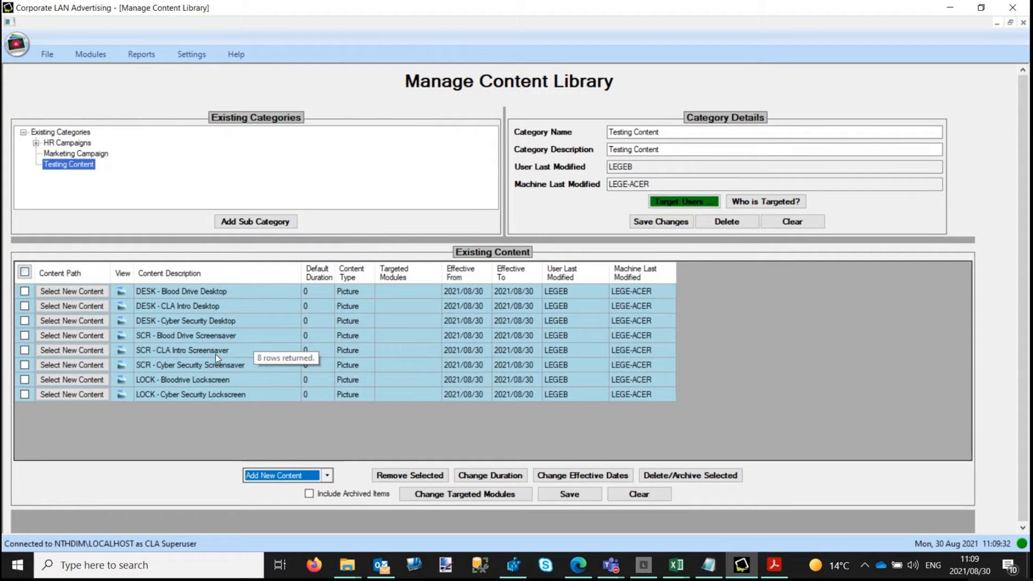
Step: Add the video Cyber Security.mp4 from the Training Content 2 Videos folder, accepting its file size
{"action": "left_click", "coordinate": [328, 476]}
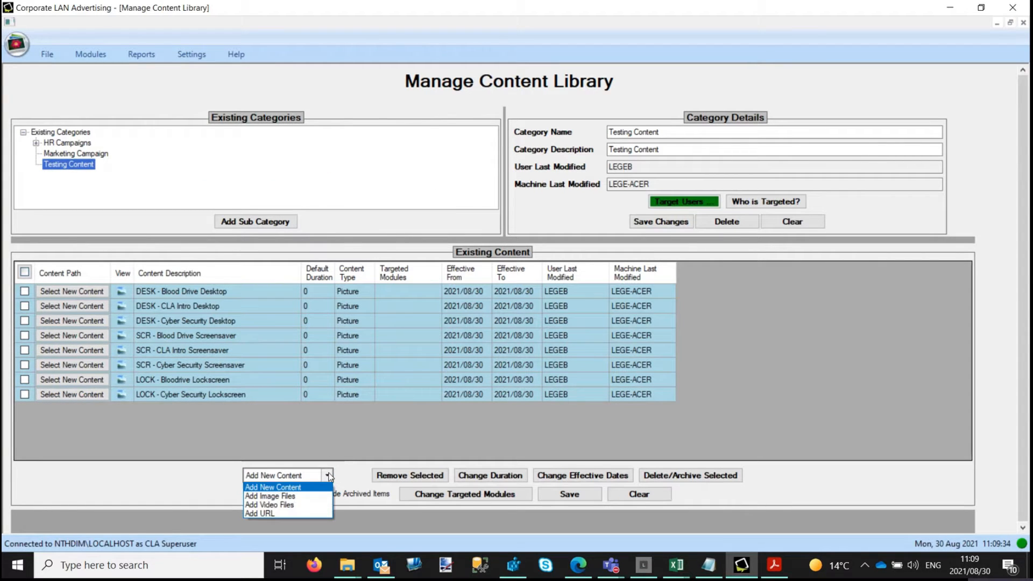
{"action": "left_click", "coordinate": [321, 505]}
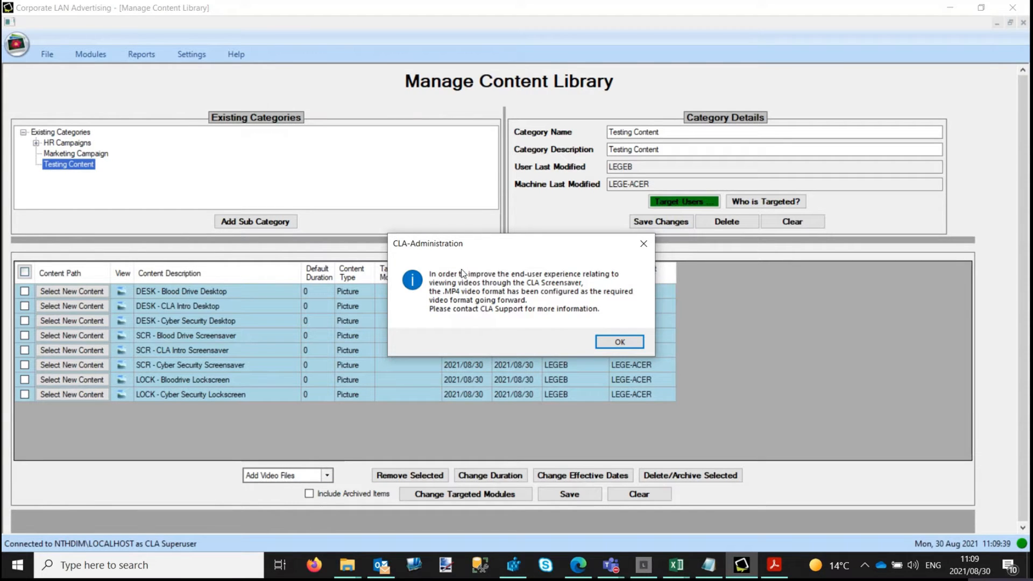
{"action": "left_click", "coordinate": [635, 345]}
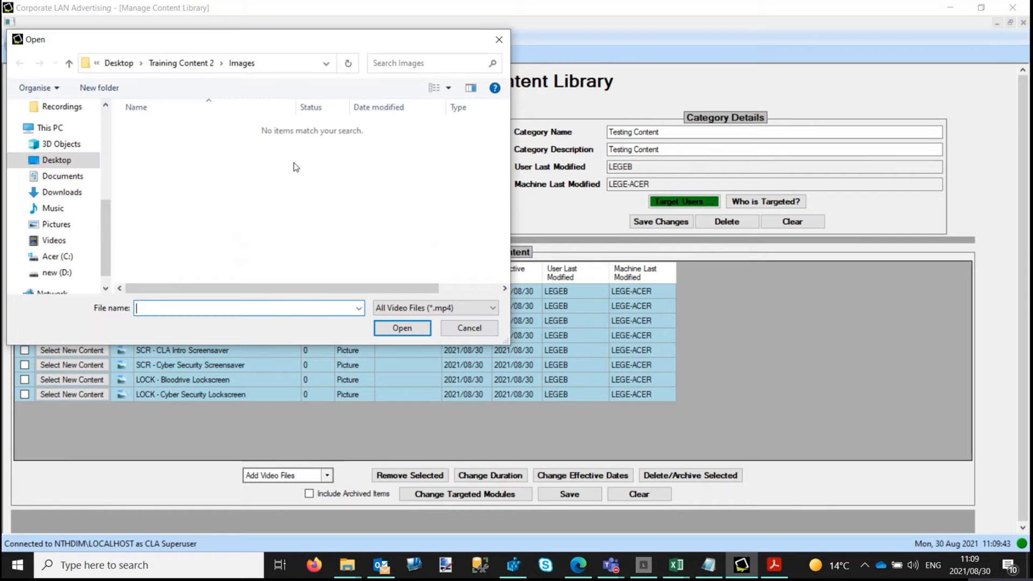
{"action": "left_click", "coordinate": [200, 64]}
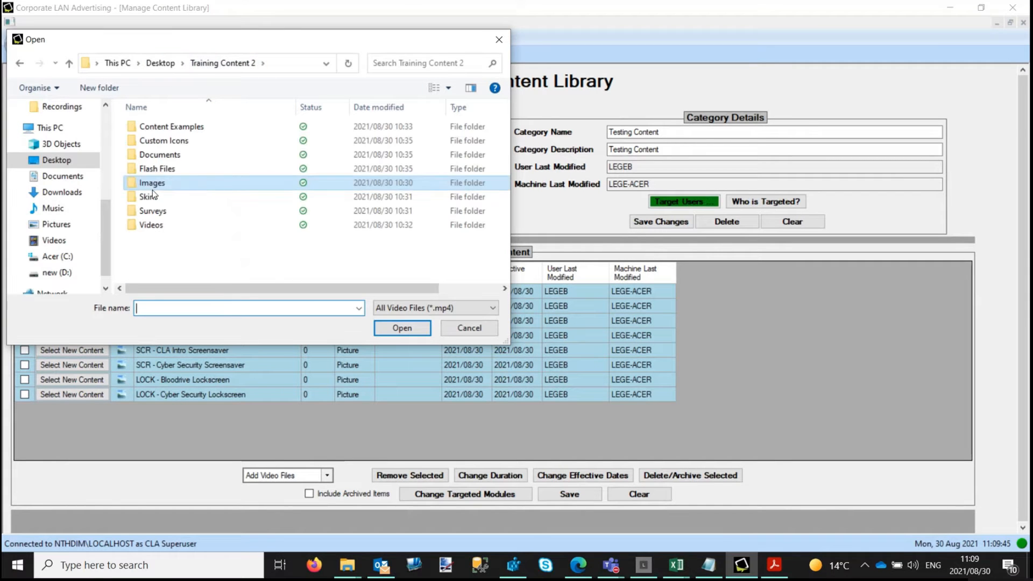
{"action": "double_click", "coordinate": [162, 225]}
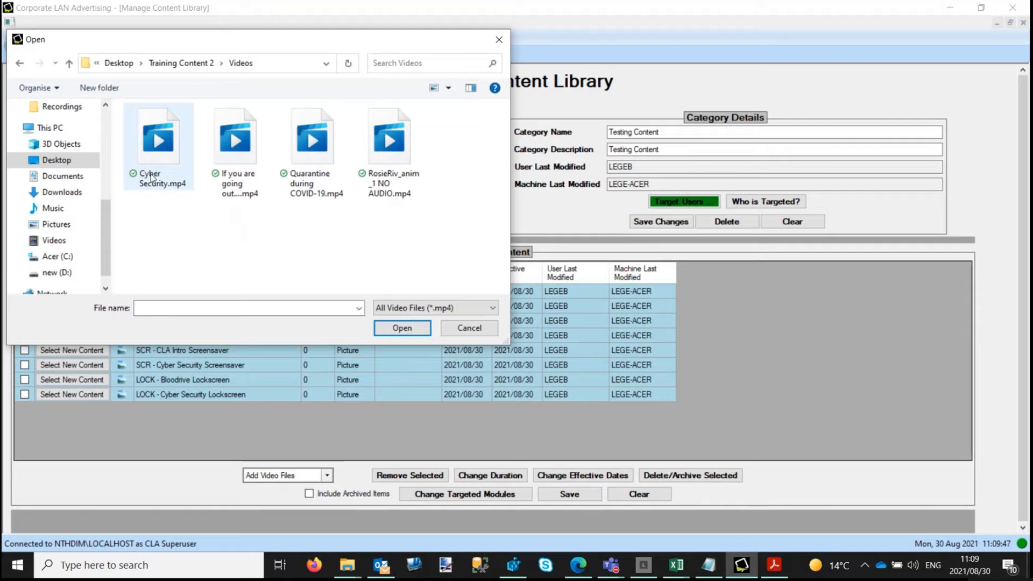
{"action": "left_click", "coordinate": [170, 167]}
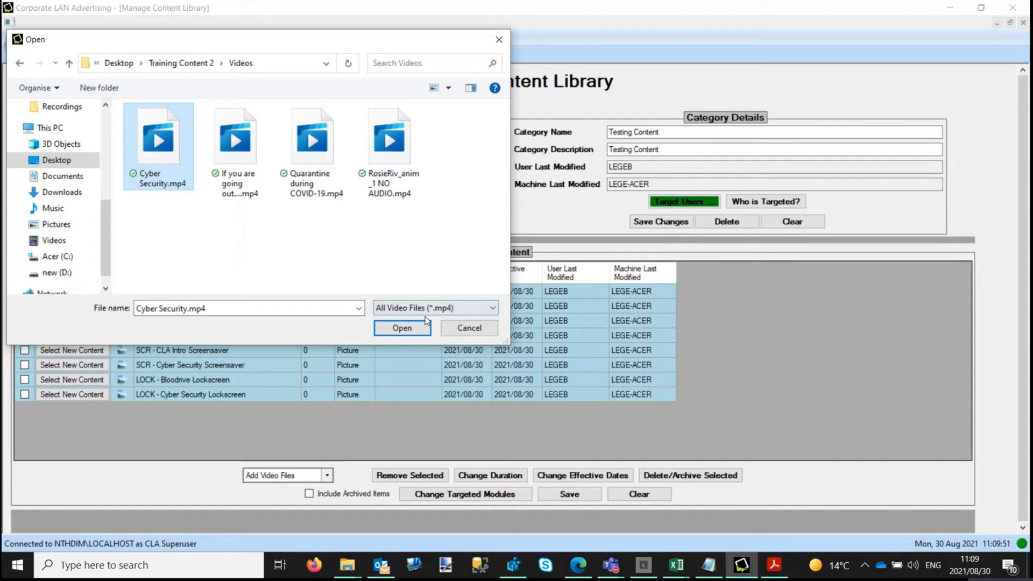
{"action": "left_click", "coordinate": [399, 331]}
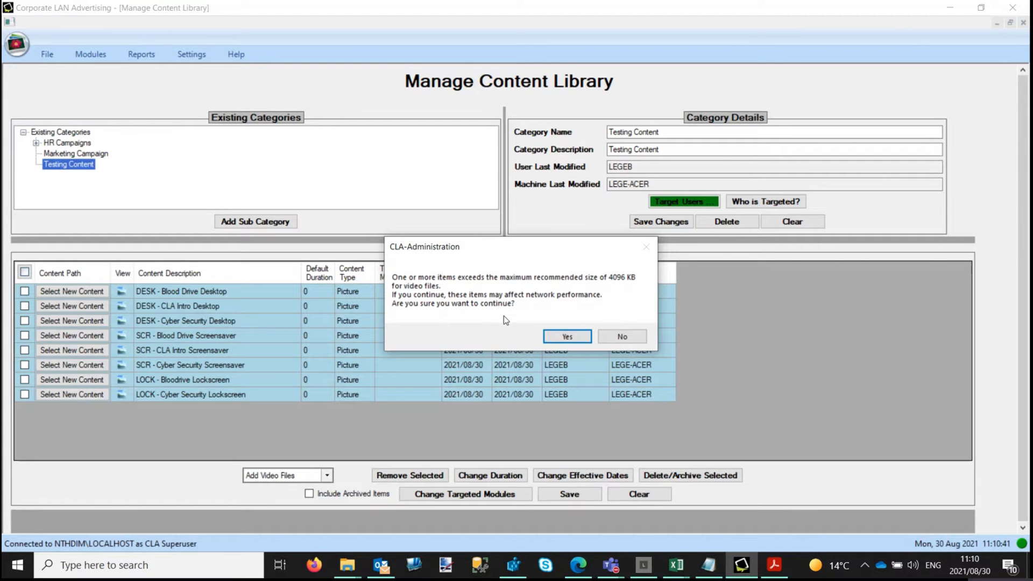
{"action": "left_click", "coordinate": [575, 339]}
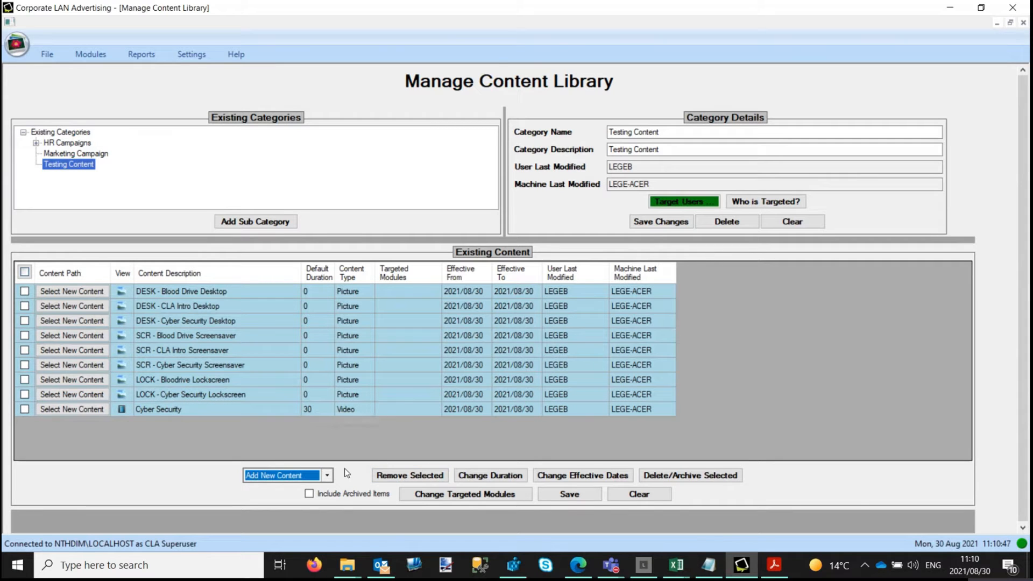
{"action": "left_click", "coordinate": [327, 475]}
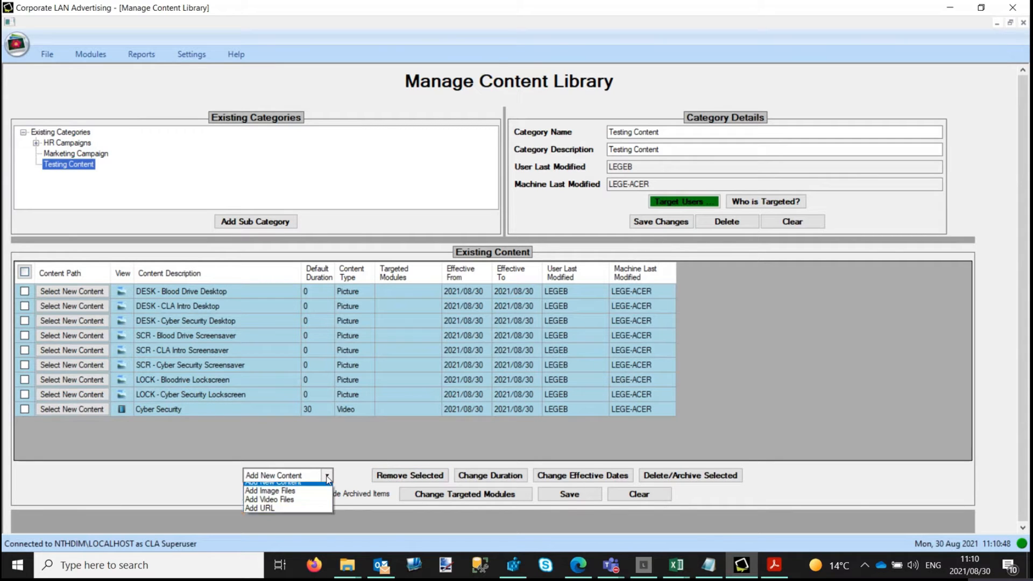
{"action": "left_click", "coordinate": [285, 515]}
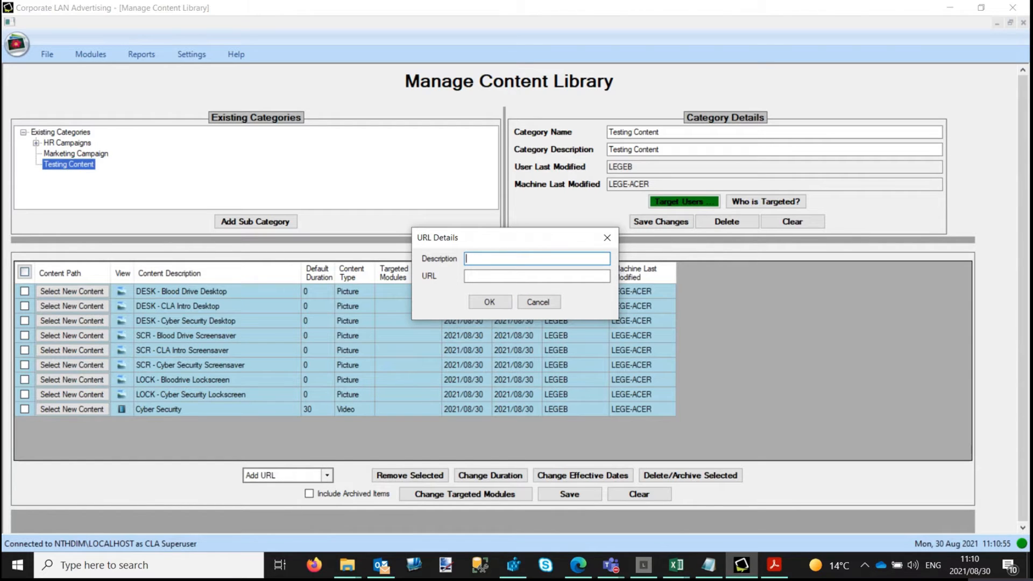
{"action": "key", "text": "alt+Tab"}
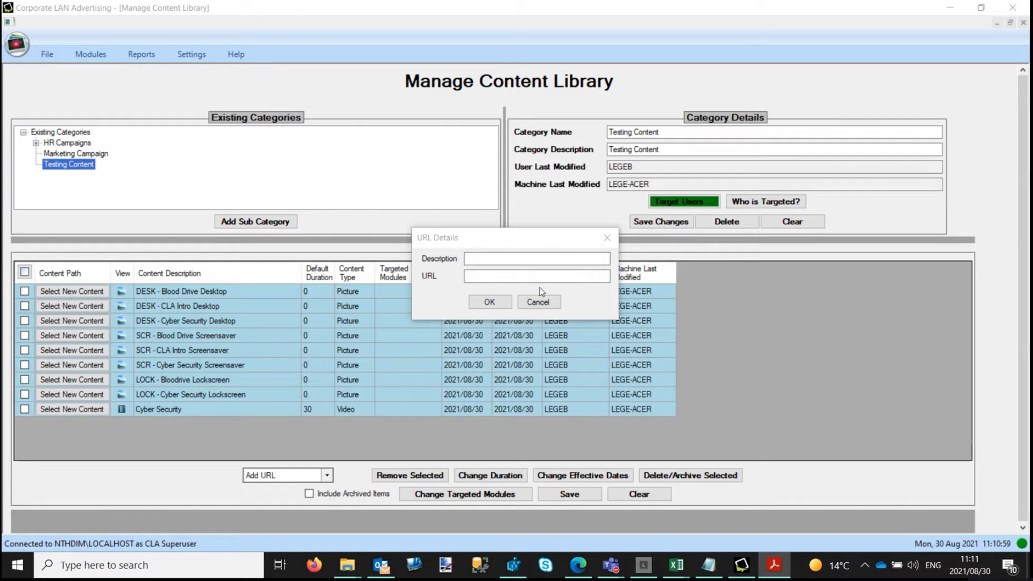
{"action": "left_click", "coordinate": [560, 275]}
{"action": "type", "text": "http://www.news24.com/TopStories"}
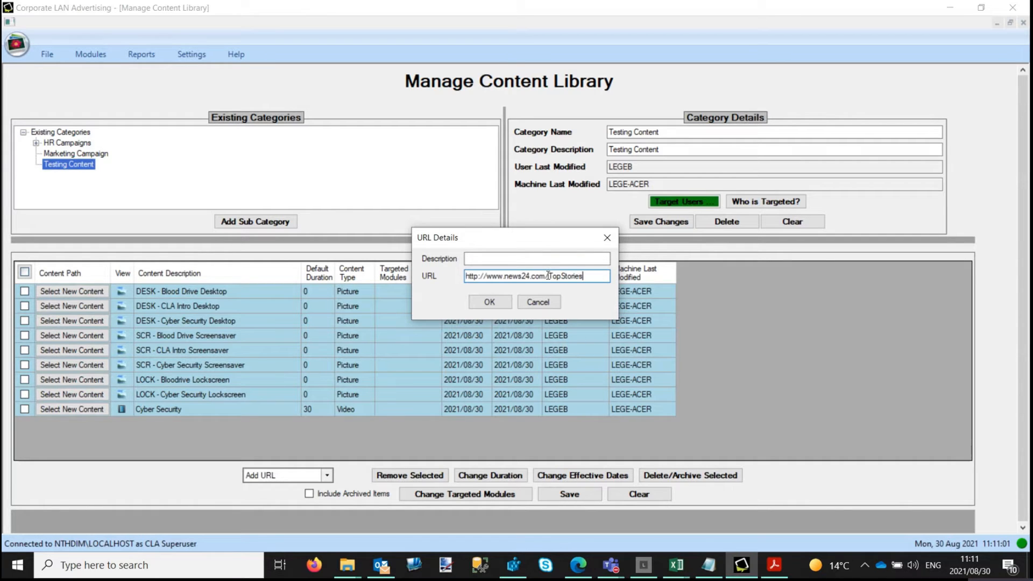
{"action": "left_click", "coordinate": [518, 258]}
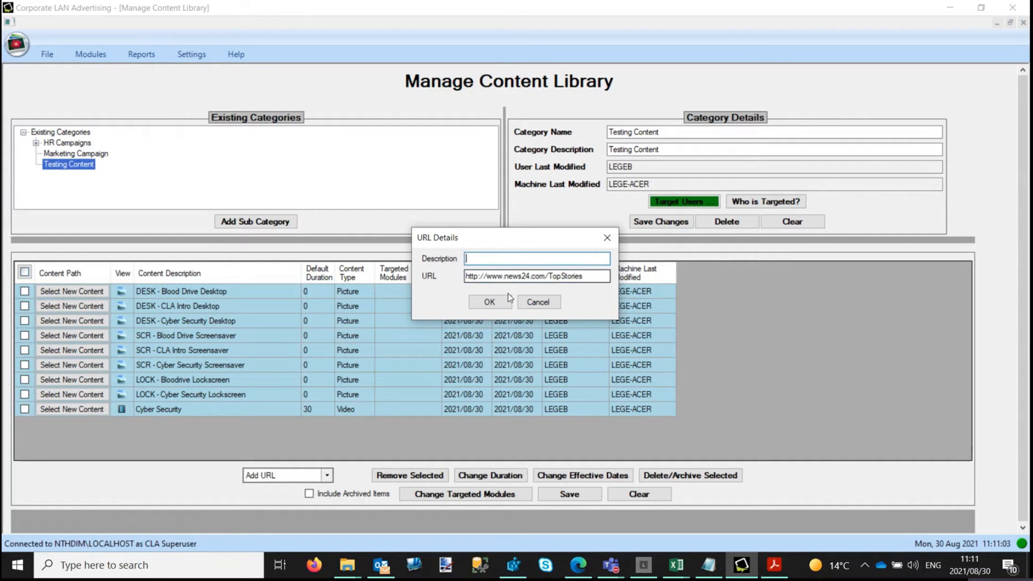
{"action": "type", "text": "T"}
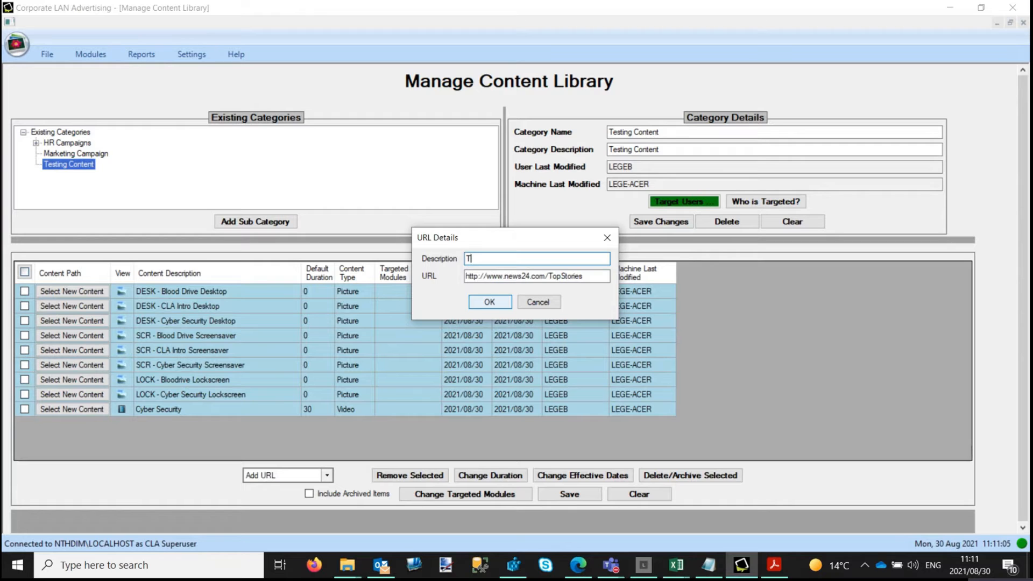
{"action": "type", "text": "op News Stories"}
{"action": "left_click", "coordinate": [490, 303]}
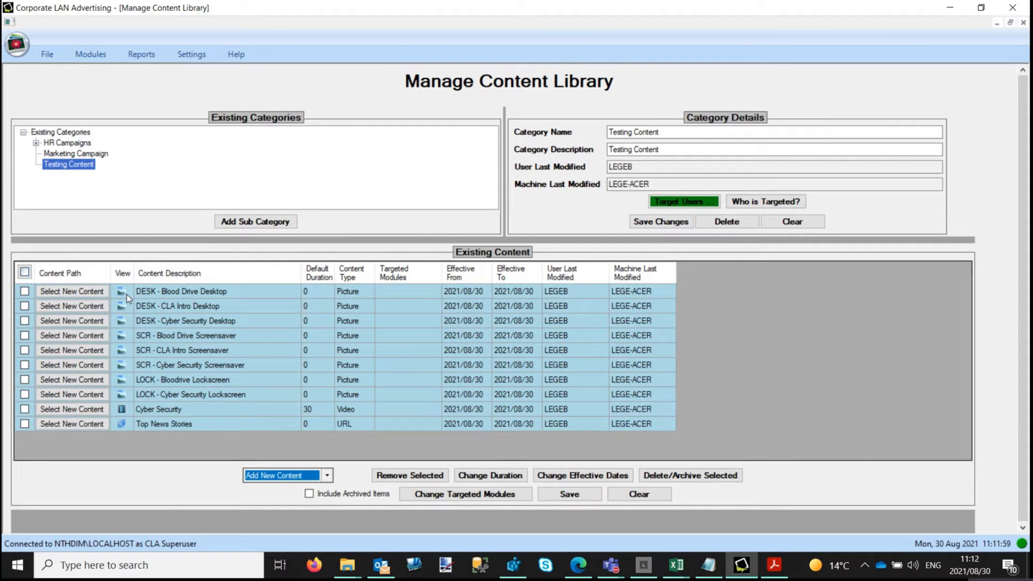
{"action": "left_click", "coordinate": [68, 292]}
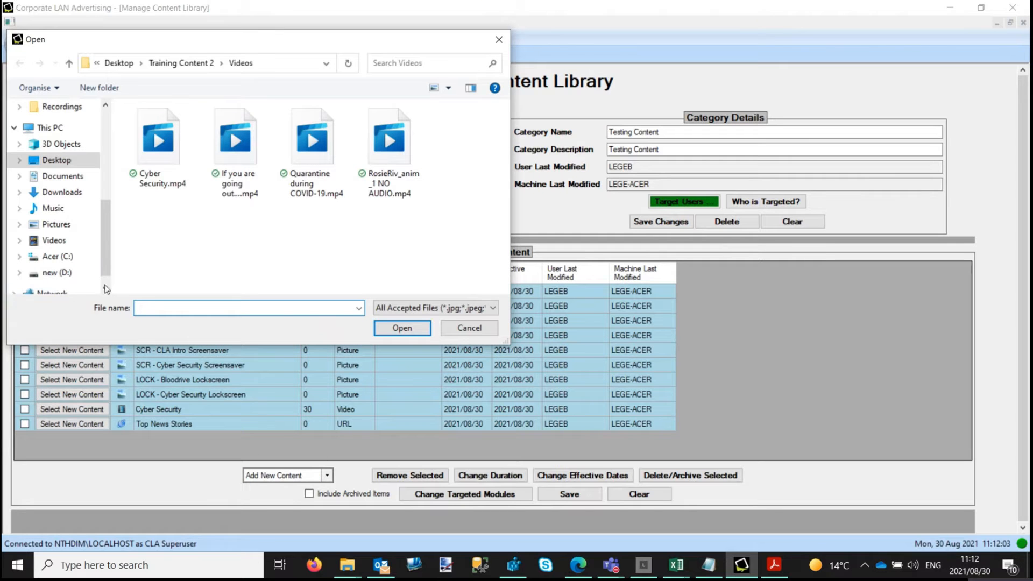
{"action": "left_click", "coordinate": [185, 61]}
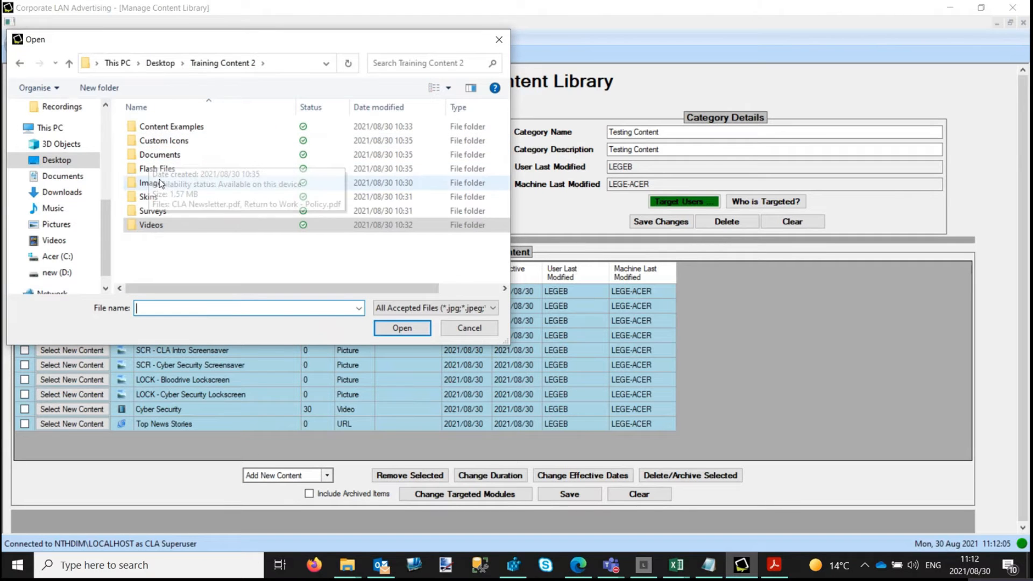
{"action": "double_click", "coordinate": [152, 184]}
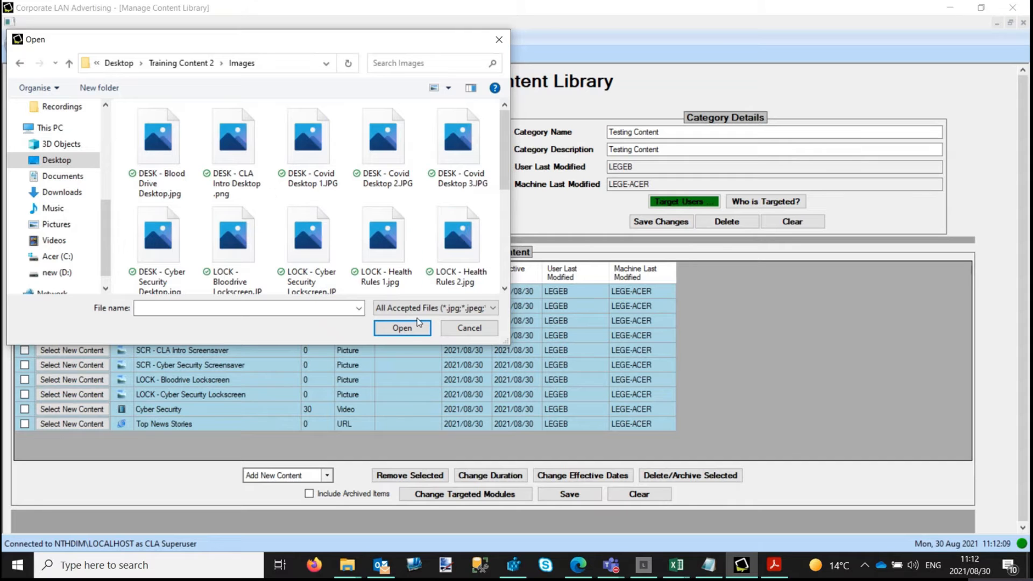
{"action": "left_click", "coordinate": [500, 39]}
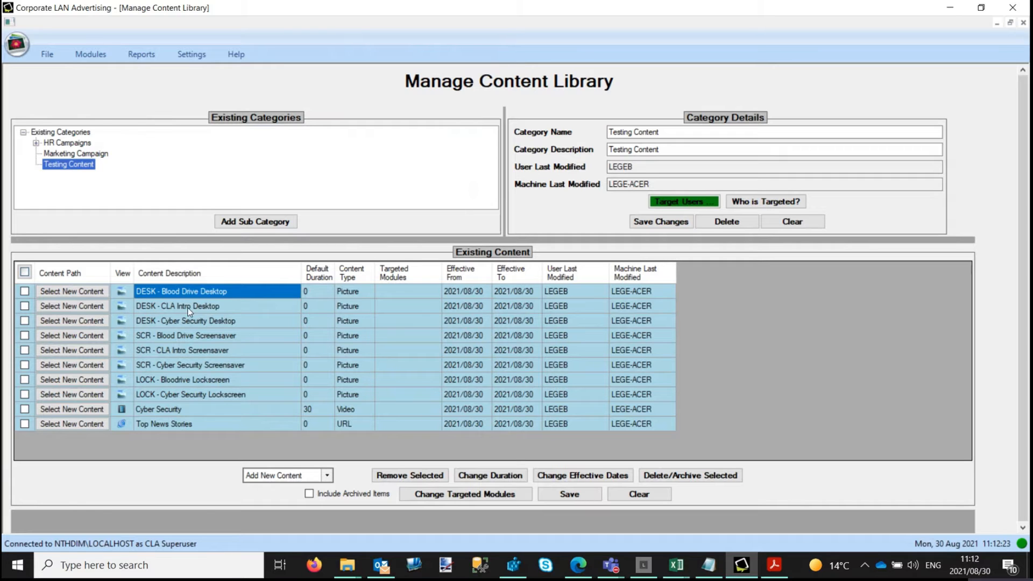
Step: Preview the DESK - CLA Intro Desktop and SCR - Cyber Security Screensaver images from the content list
{"action": "left_click", "coordinate": [122, 307]}
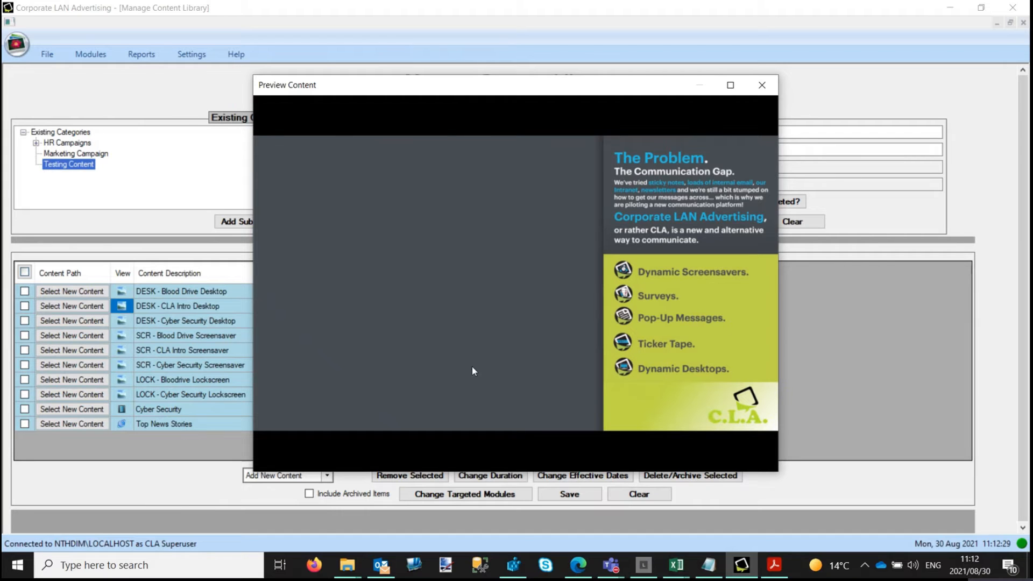
{"action": "left_click", "coordinate": [762, 86]}
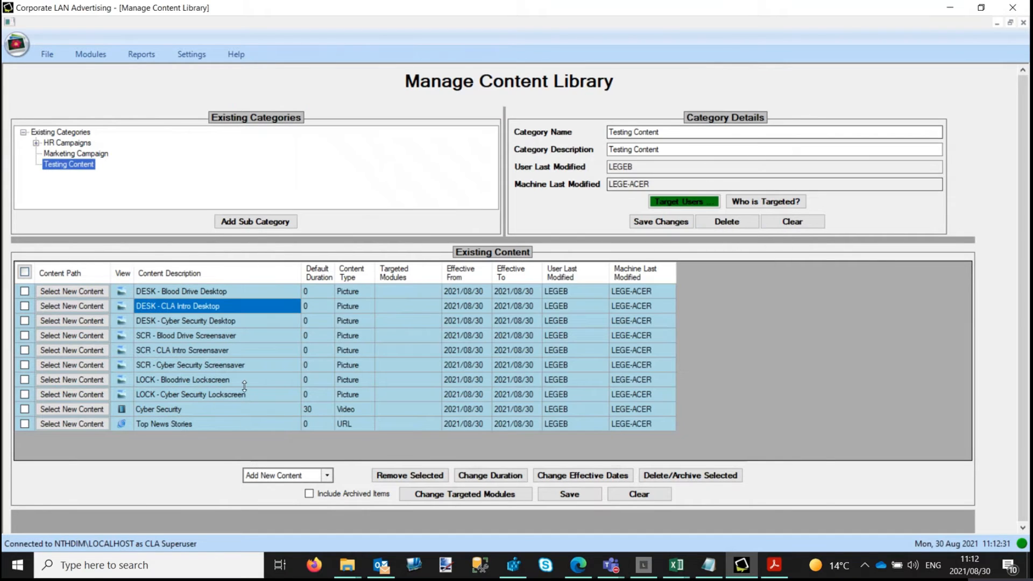
{"action": "left_click", "coordinate": [121, 364]}
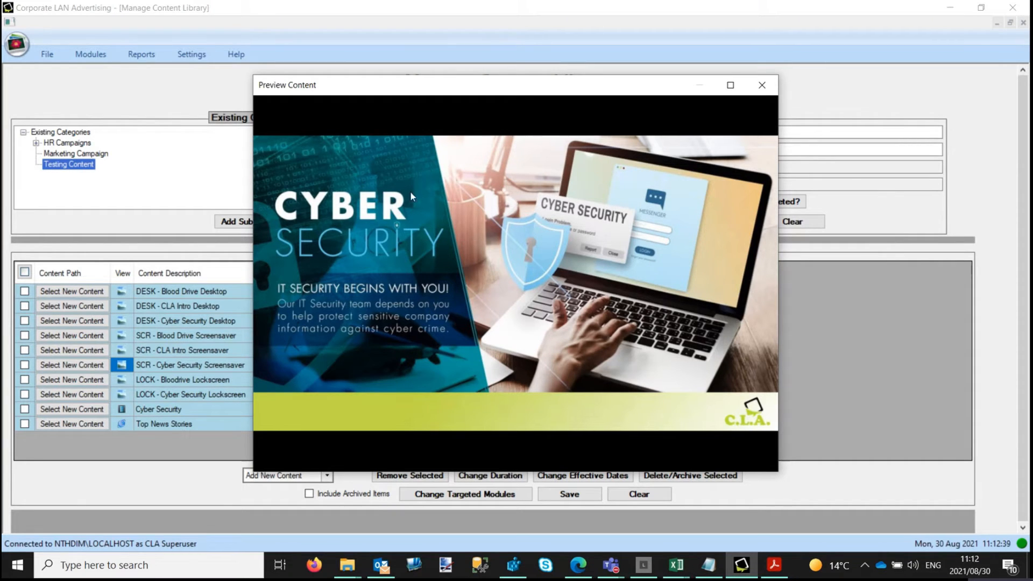
Step: Close the image preview and change the DESK - Blood Drive Desktop item's description to "DESK - Blood Drive DSK 2"
{"action": "left_click", "coordinate": [765, 86]}
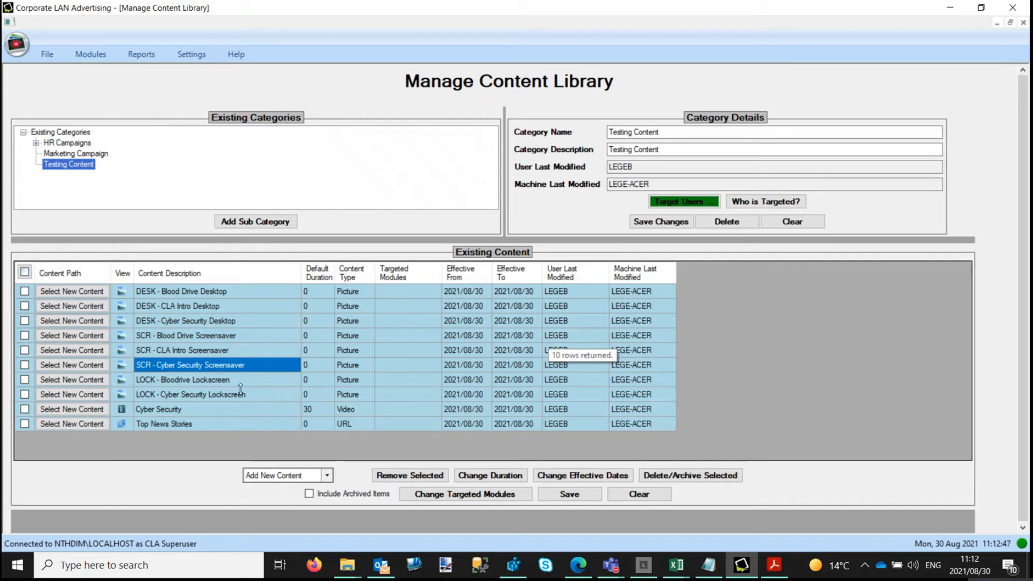
{"action": "left_click", "coordinate": [237, 291]}
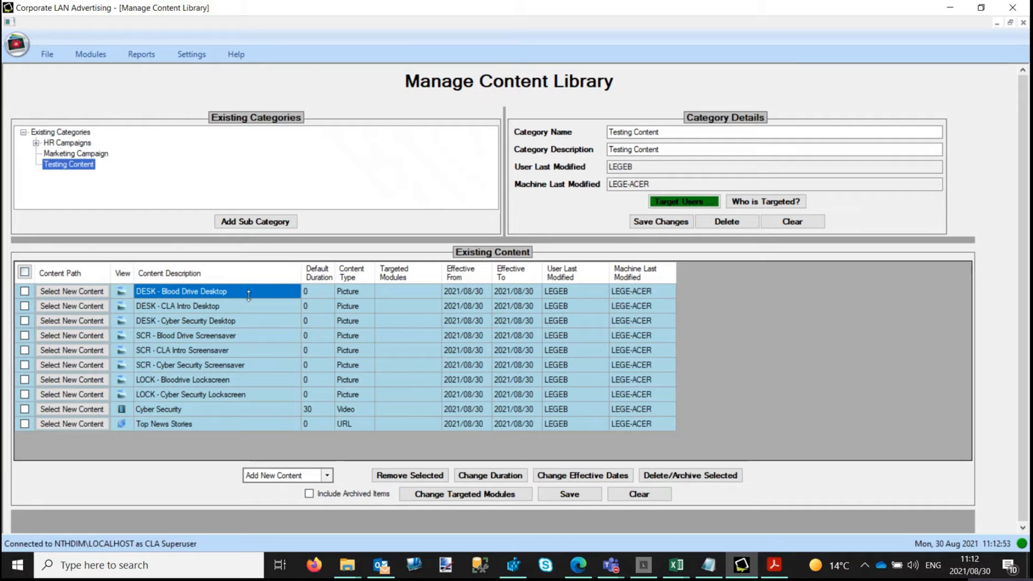
{"action": "left_click", "coordinate": [236, 291]}
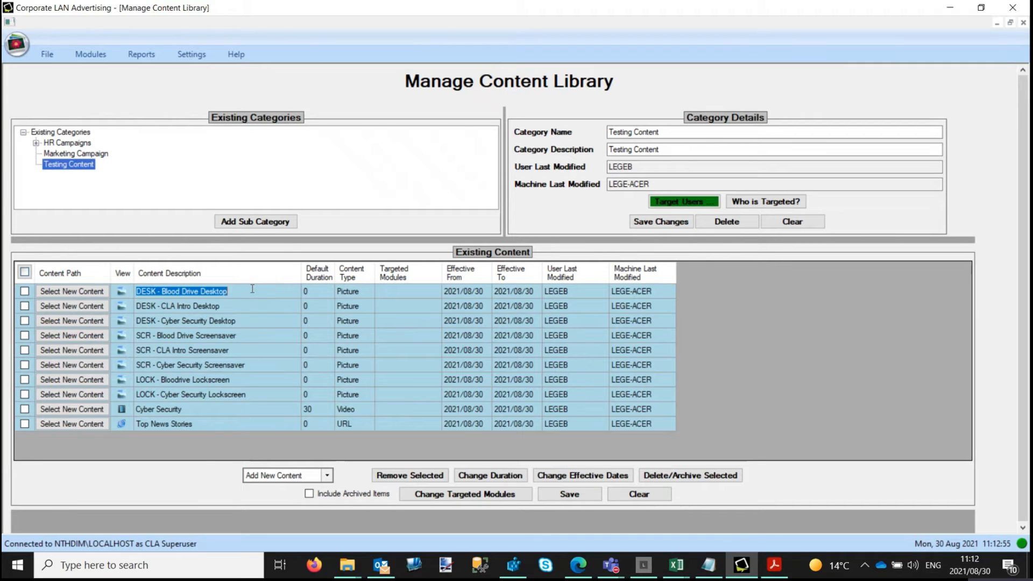
{"action": "left_click", "coordinate": [235, 291]}
{"action": "double_click", "coordinate": [231, 293]}
{"action": "left_click_drag", "start_coordinate": [235, 293], "coordinate": [204, 294]}
{"action": "type", "text": "DSK 2"}
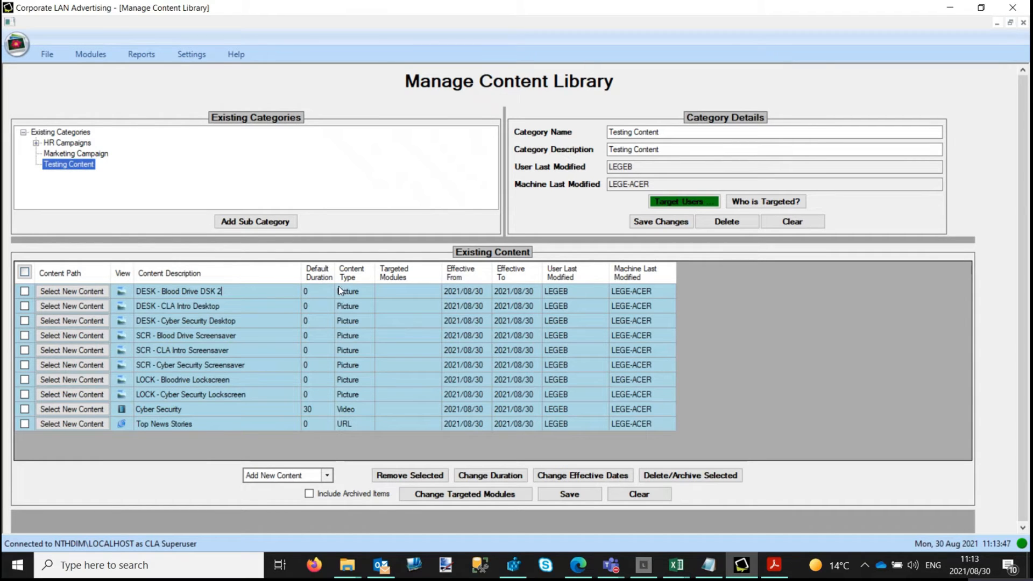
{"action": "left_click", "coordinate": [321, 291]}
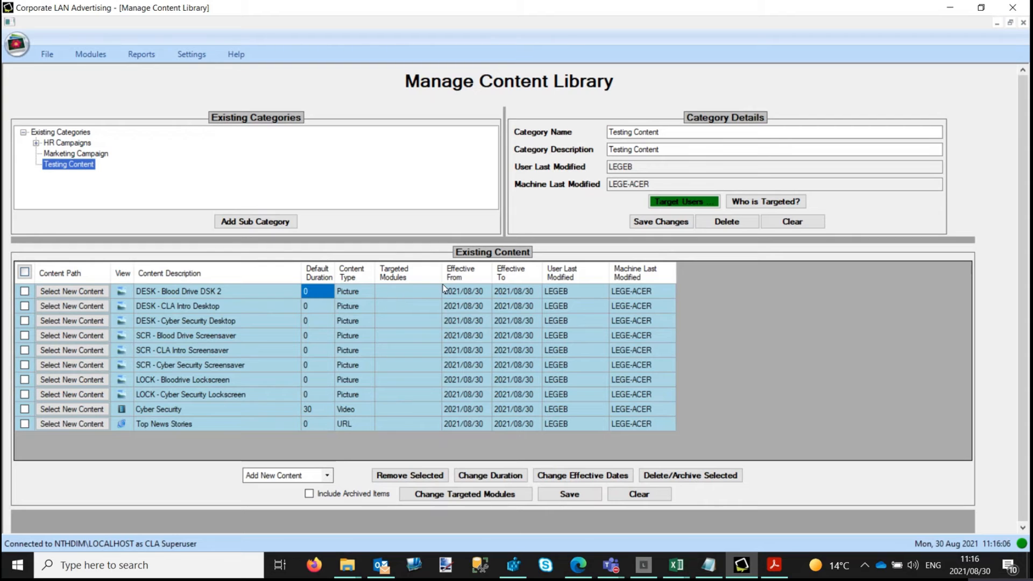
Step: Set the targeted module of the DESK - Blood Drive DSK 2 item to Desktops
{"action": "left_click", "coordinate": [414, 295]}
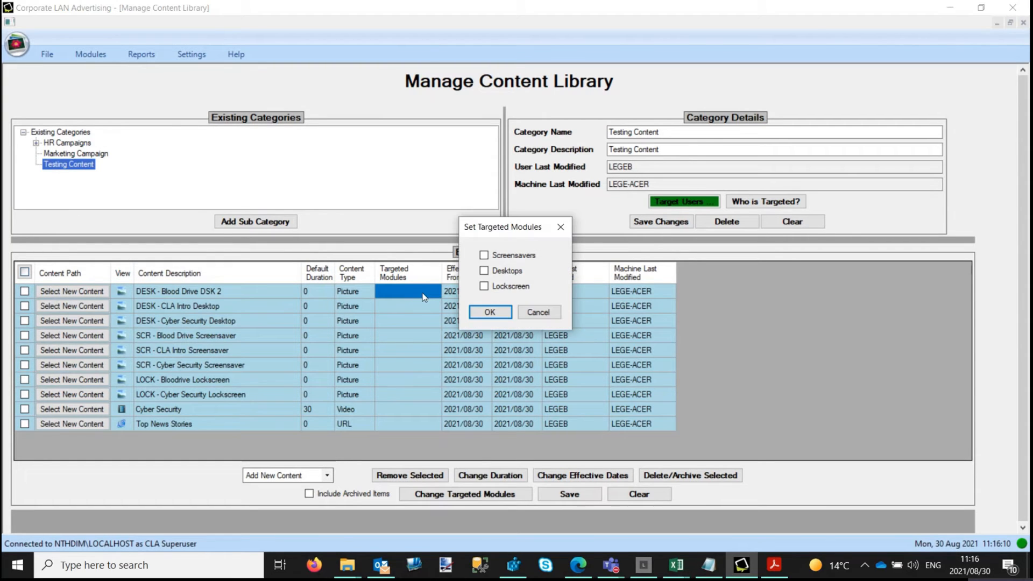
{"action": "left_click", "coordinate": [500, 269]}
{"action": "left_click", "coordinate": [491, 314]}
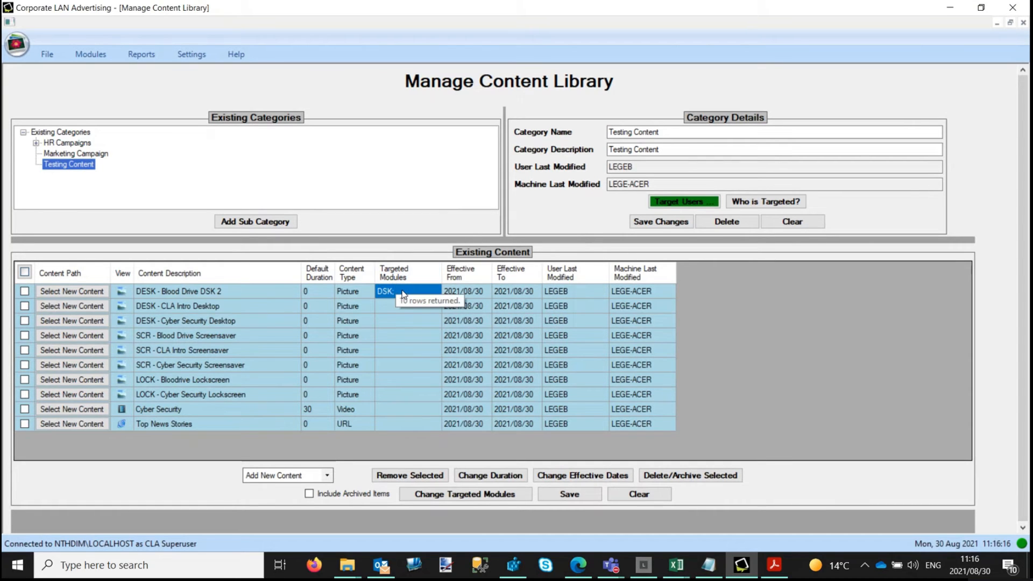
Step: Set the targeted module of DESK - CLA Intro Desktop and DESK - Cyber Security Desktop to Desktops in one batch, then deselect both
{"action": "left_click", "coordinate": [25, 305]}
{"action": "left_click", "coordinate": [25, 321]}
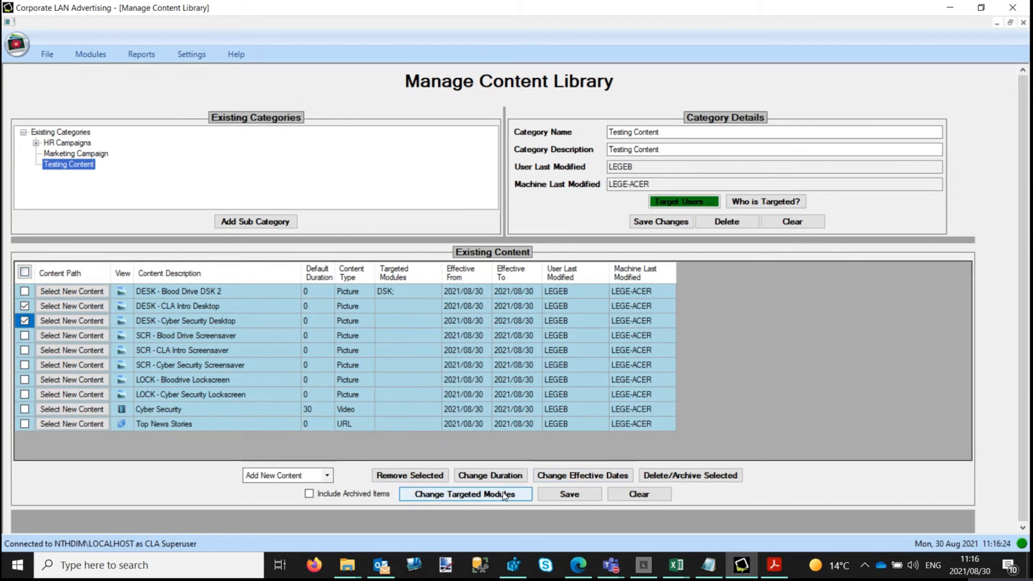
{"action": "left_click", "coordinate": [464, 496]}
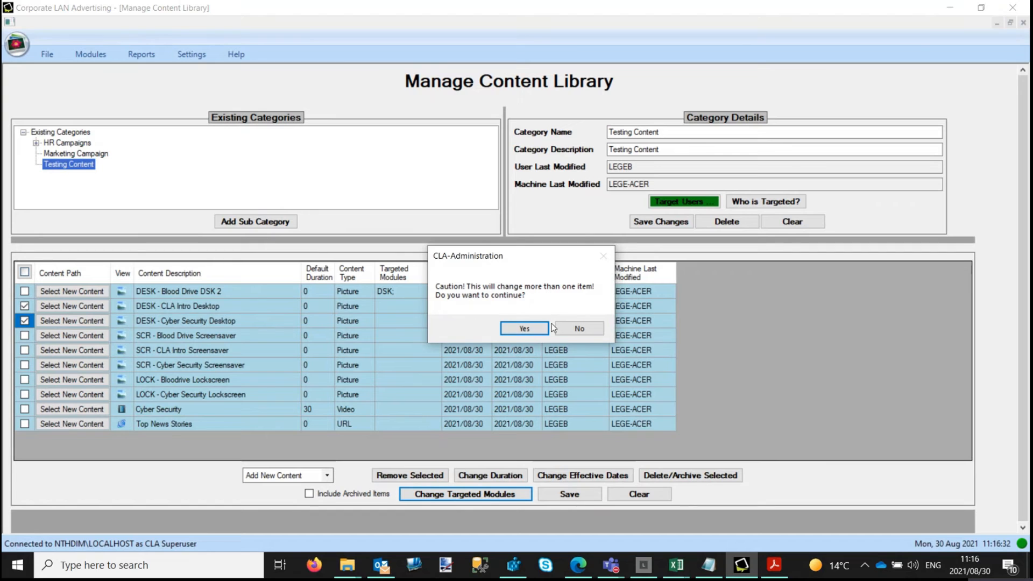
{"action": "left_click", "coordinate": [525, 329]}
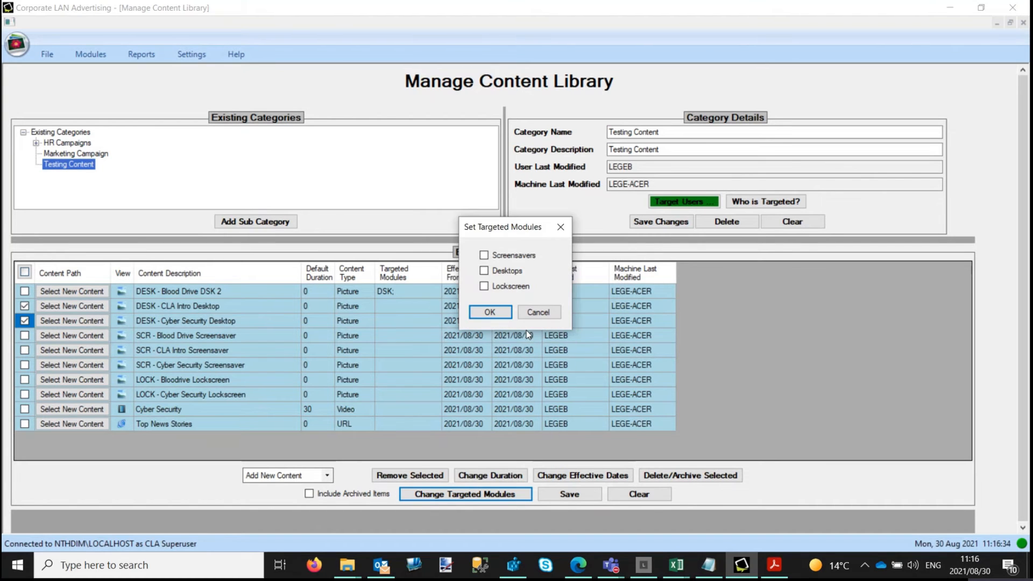
{"action": "left_click", "coordinate": [500, 272]}
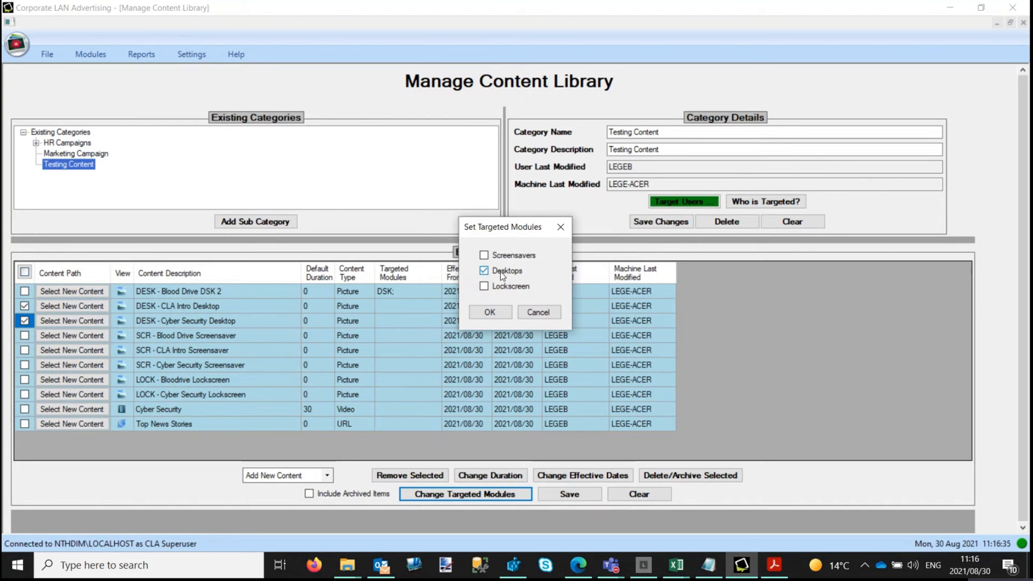
{"action": "left_click", "coordinate": [490, 313]}
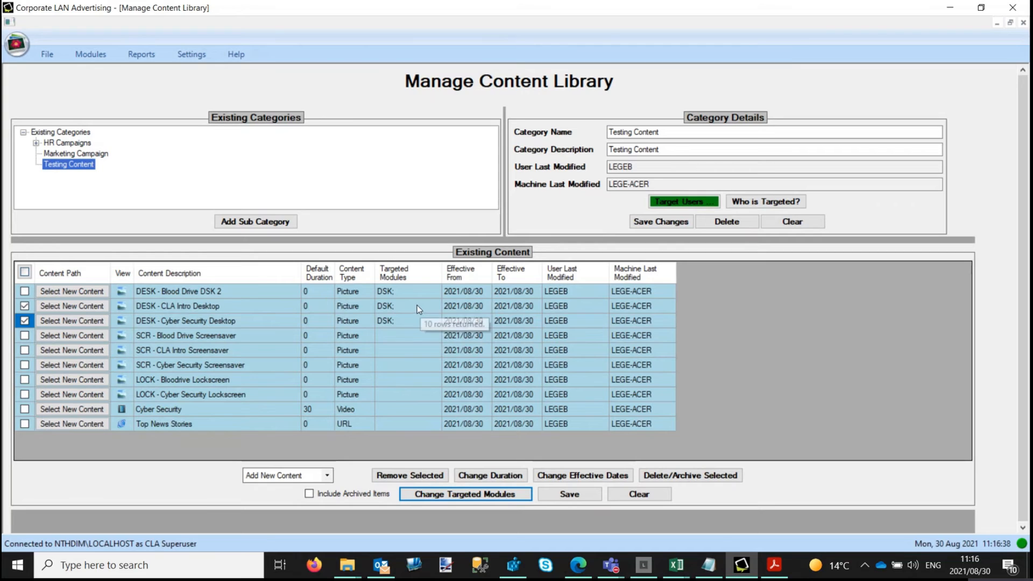
{"action": "left_click", "coordinate": [24, 306]}
{"action": "left_click", "coordinate": [24, 321]}
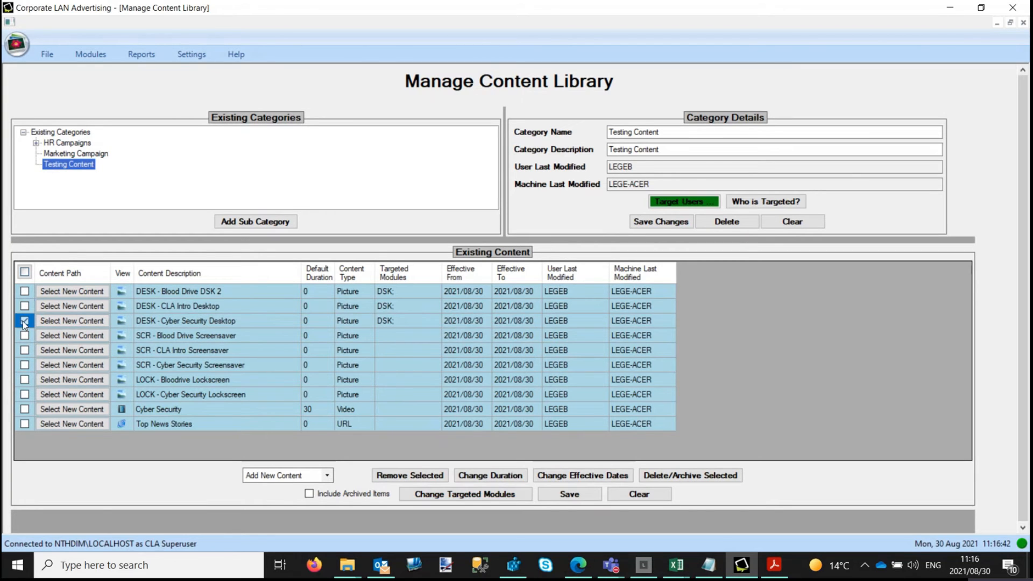
Step: Set the targeted module of the three SCR screensaver items to Screensavers in one batch, then deselect them
{"action": "left_click", "coordinate": [23, 336]}
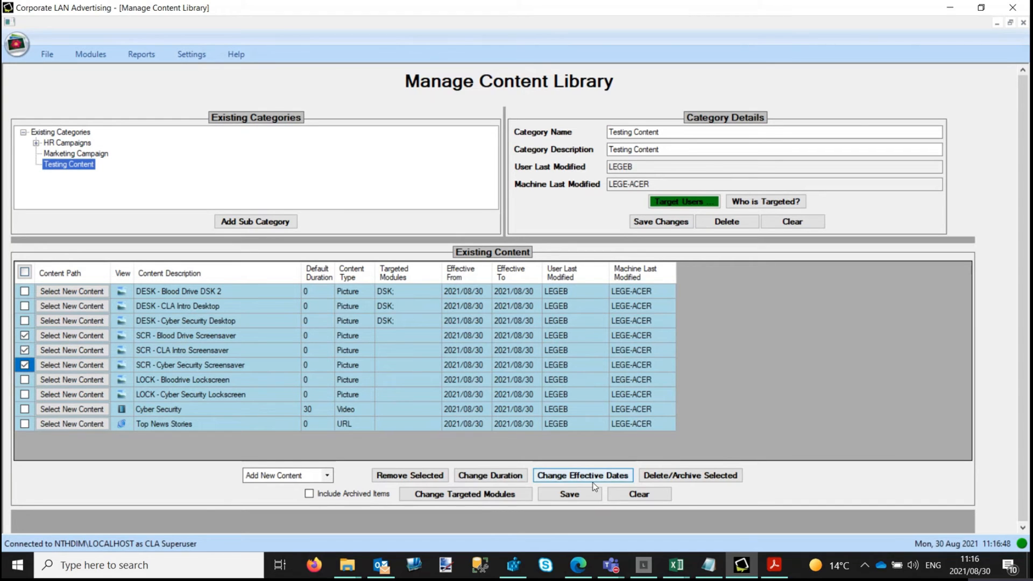
{"action": "left_click", "coordinate": [510, 494]}
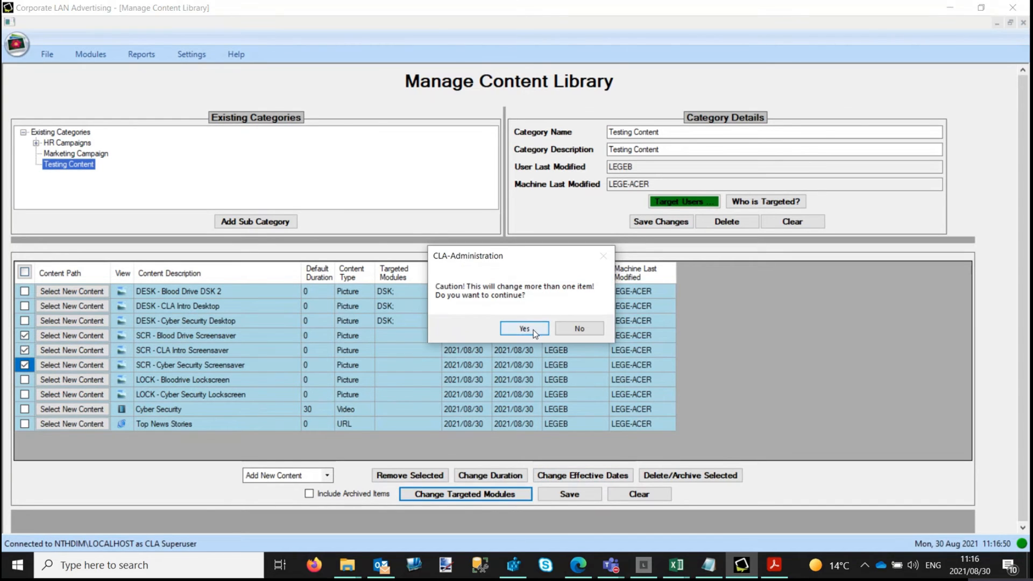
{"action": "left_click", "coordinate": [524, 328]}
{"action": "left_click", "coordinate": [511, 254]}
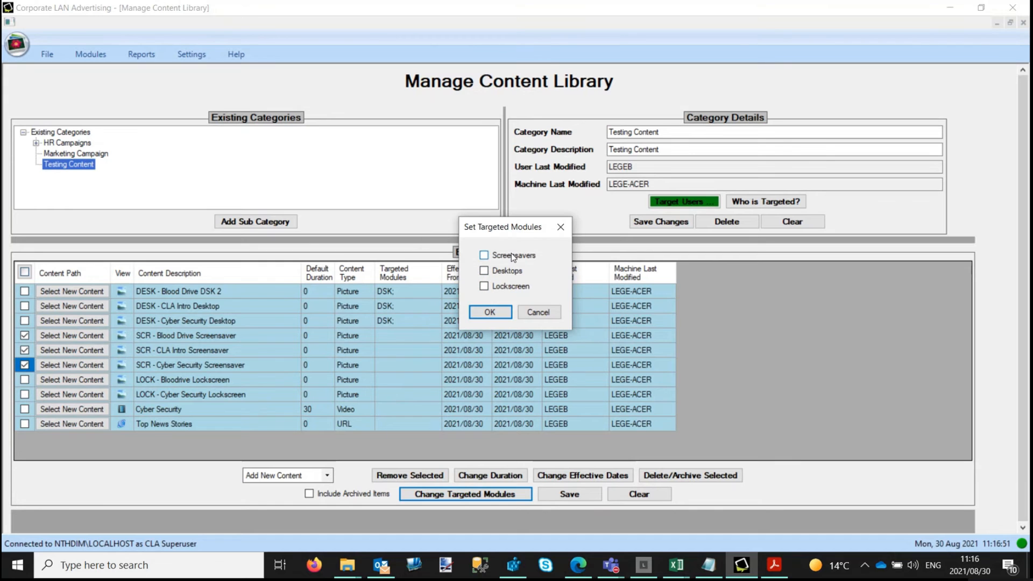
{"action": "left_click", "coordinate": [496, 315]}
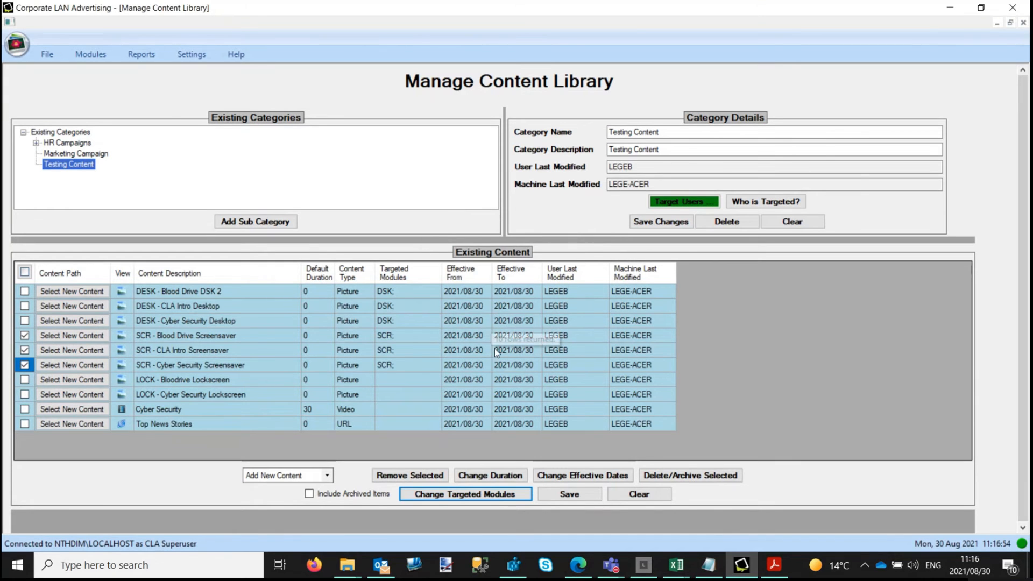
{"action": "left_click", "coordinate": [25, 335]}
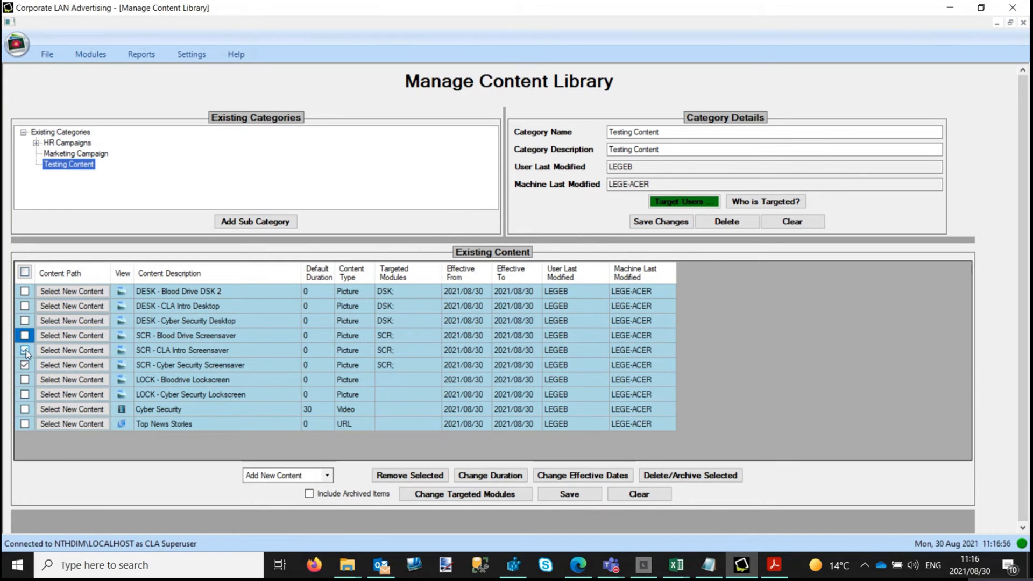
{"action": "left_click", "coordinate": [25, 365]}
Step: Set the targeted module of the two LOCK lockscreen items to Lockscreen in one batch, then deselect them
{"action": "left_click", "coordinate": [25, 379]}
{"action": "left_click", "coordinate": [25, 394]}
{"action": "left_click", "coordinate": [466, 494]}
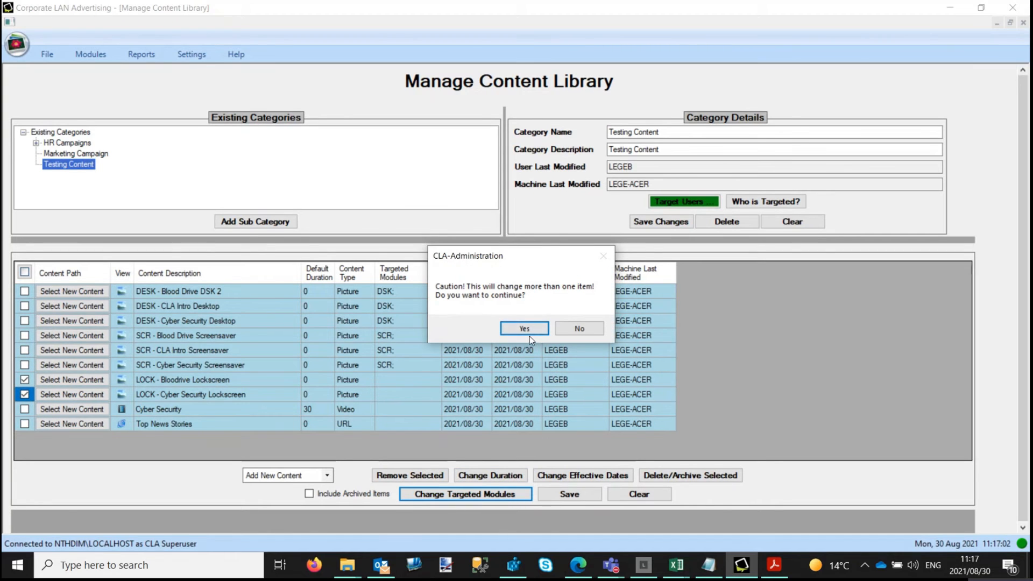
{"action": "left_click", "coordinate": [532, 329]}
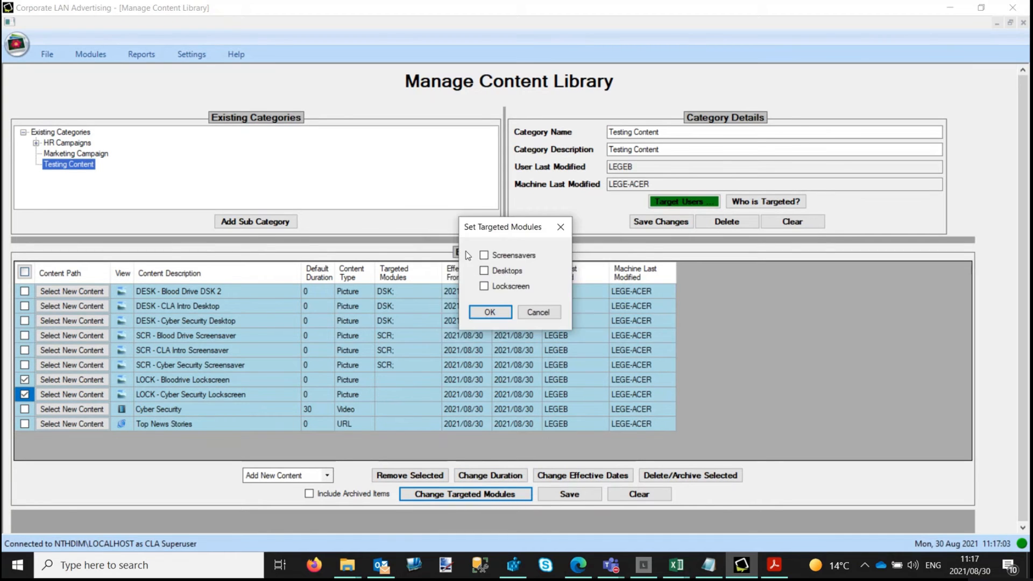
{"action": "left_click", "coordinate": [491, 312]}
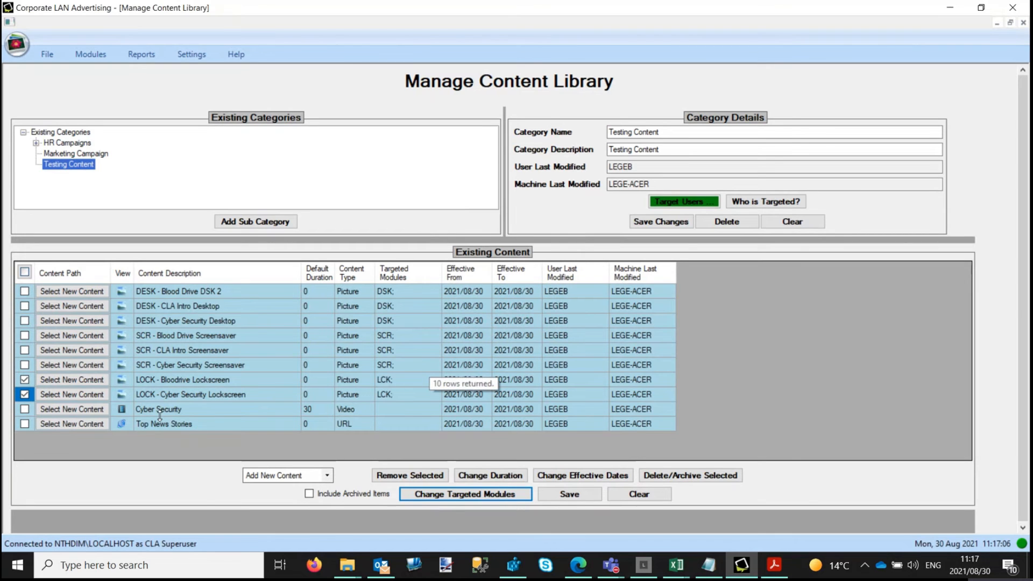
{"action": "left_click", "coordinate": [25, 379]}
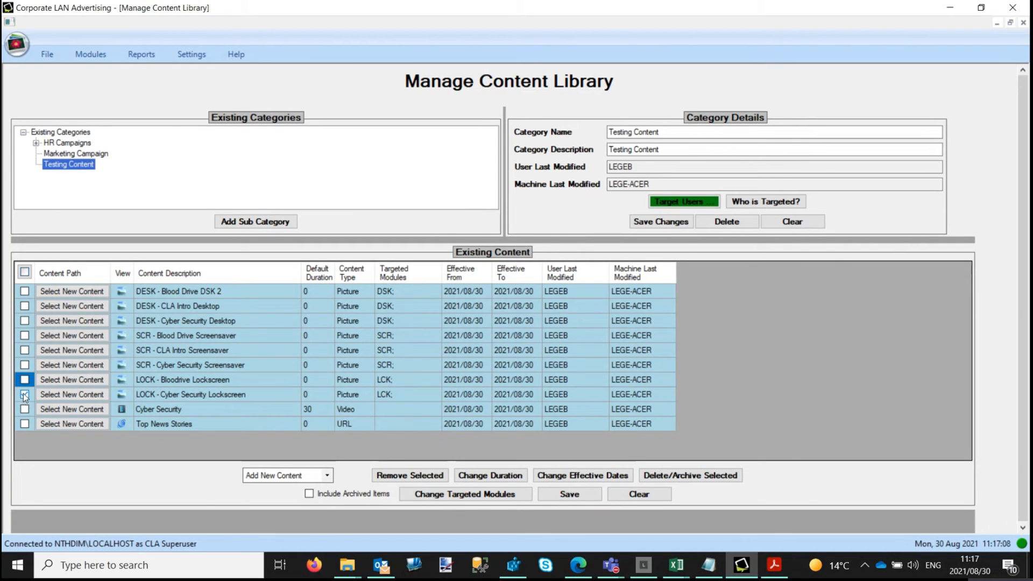
{"action": "left_click", "coordinate": [24, 394]}
Step: Set the targeted module of the Cyber Security video and Top News Stories URL to Screensavers in one batch, then deselect both
{"action": "left_click", "coordinate": [474, 495]}
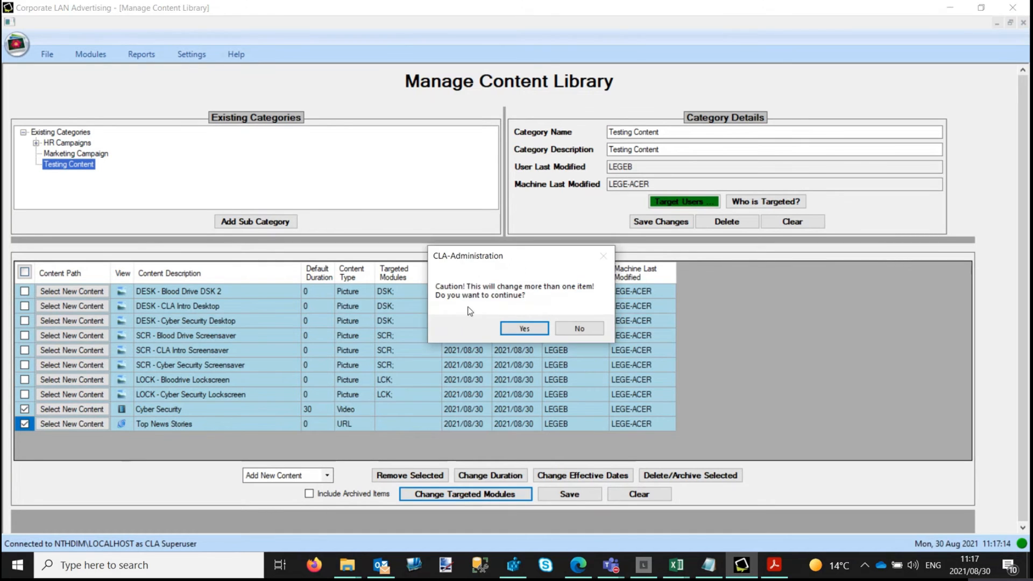
{"action": "left_click", "coordinate": [530, 323]}
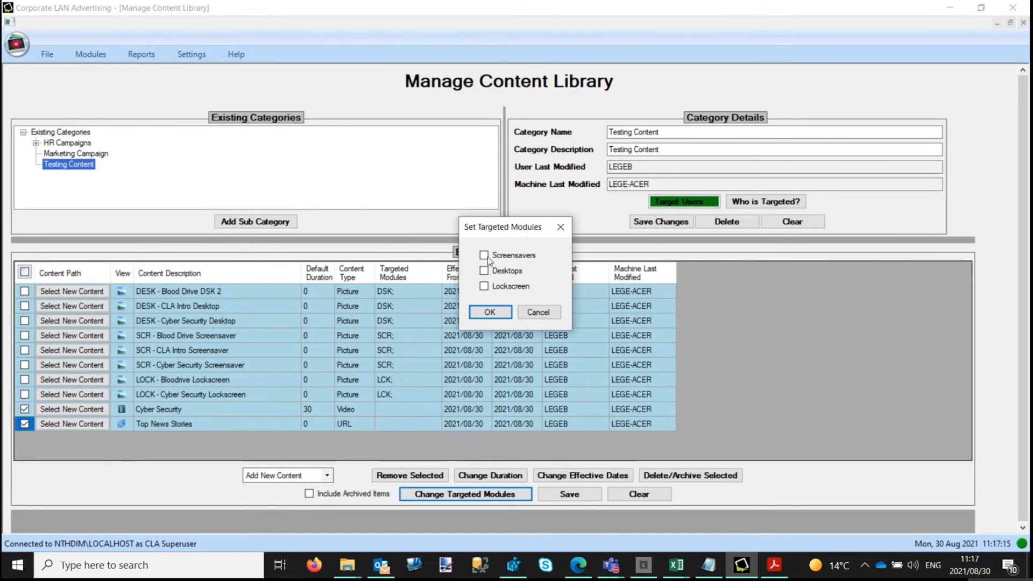
{"action": "left_click", "coordinate": [517, 256]}
{"action": "left_click", "coordinate": [491, 313]}
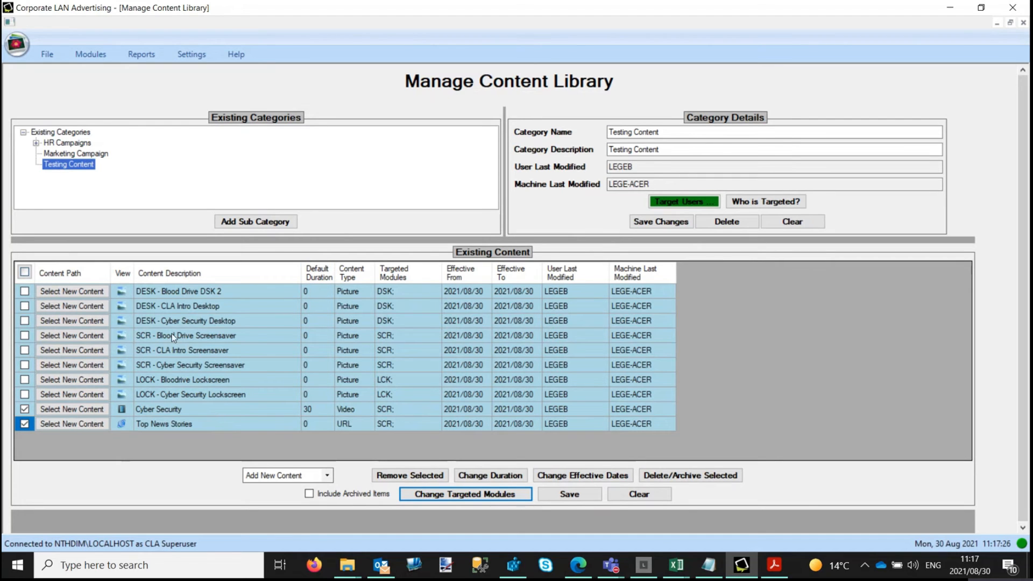
{"action": "left_click", "coordinate": [25, 409]}
{"action": "left_click", "coordinate": [24, 424]}
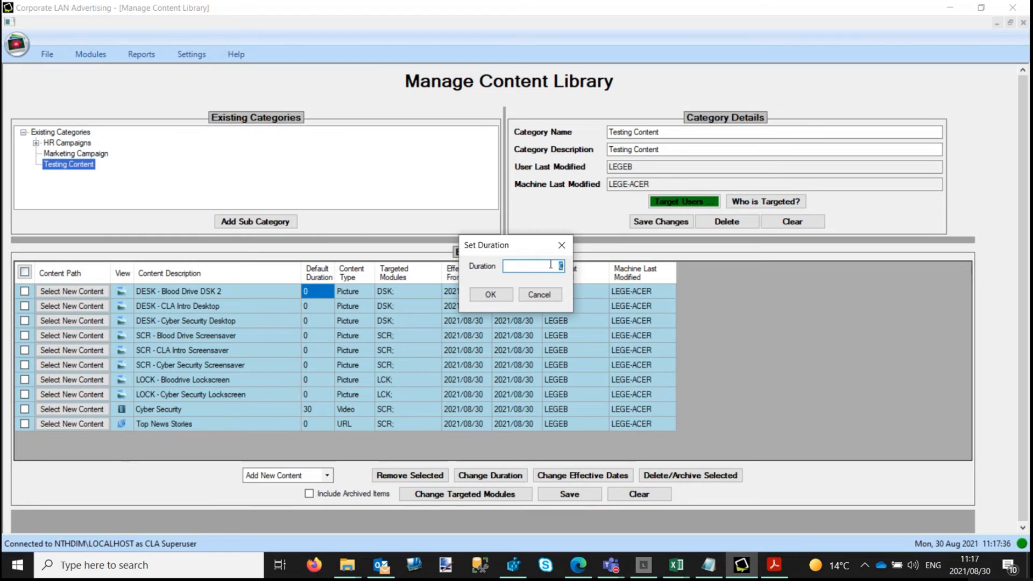
Step: Set the default duration of the DESK - Blood Drive DSK 2 item to 15
{"action": "type", "text": "15"}
{"action": "left_click", "coordinate": [490, 294]}
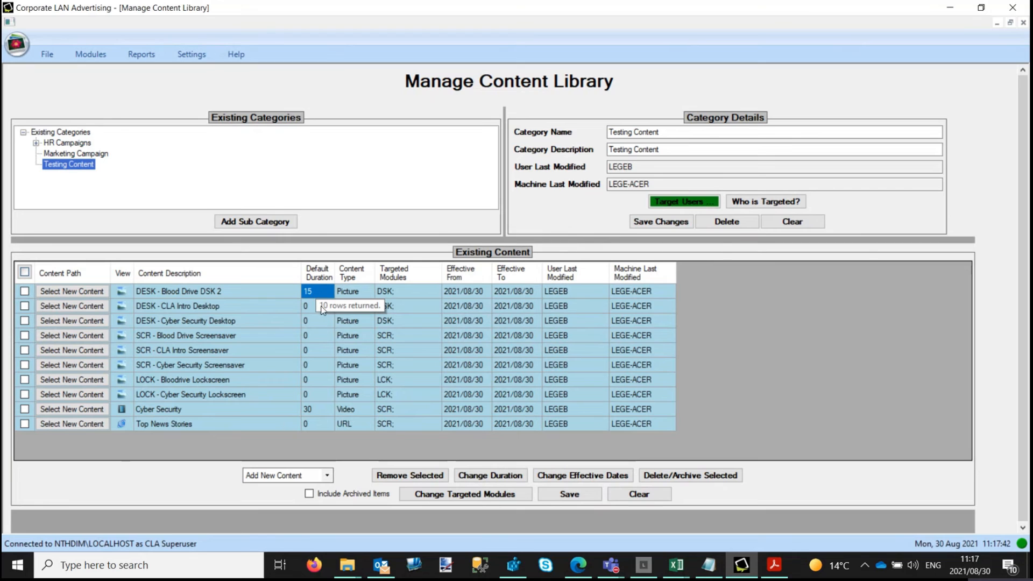
Step: Set the default duration of DESK - CLA Intro Desktop and SCR - CLA Intro Screensaver to 10 in one batch, then deselect both
{"action": "left_click", "coordinate": [22, 306]}
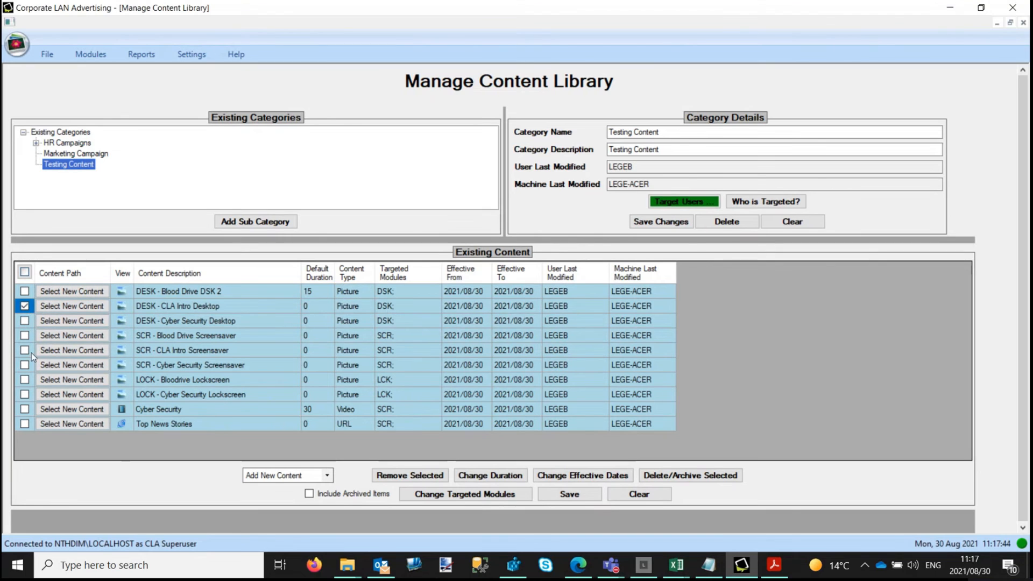
{"action": "left_click", "coordinate": [24, 350]}
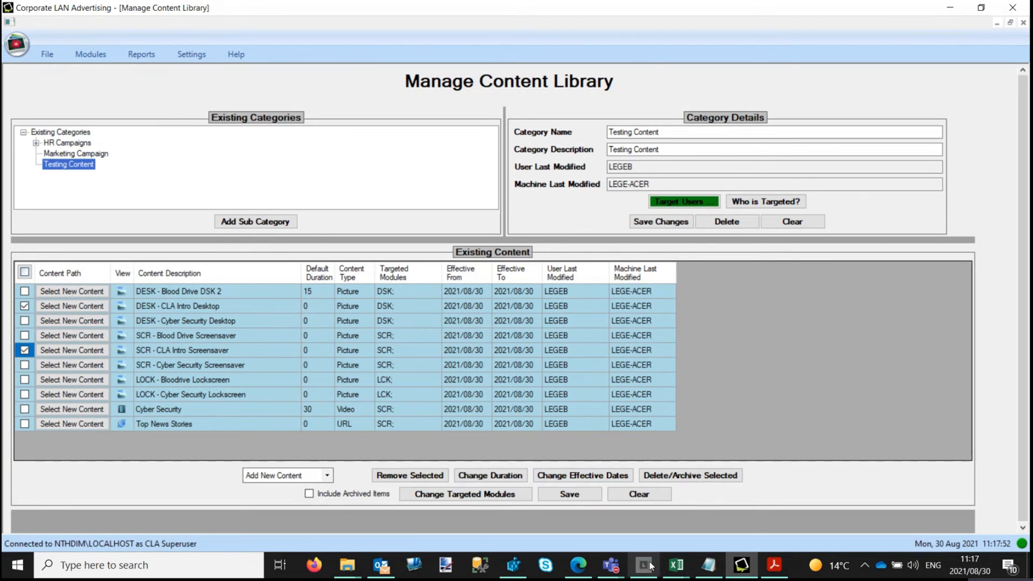
{"action": "left_click", "coordinate": [499, 479]}
{"action": "left_click", "coordinate": [525, 329]}
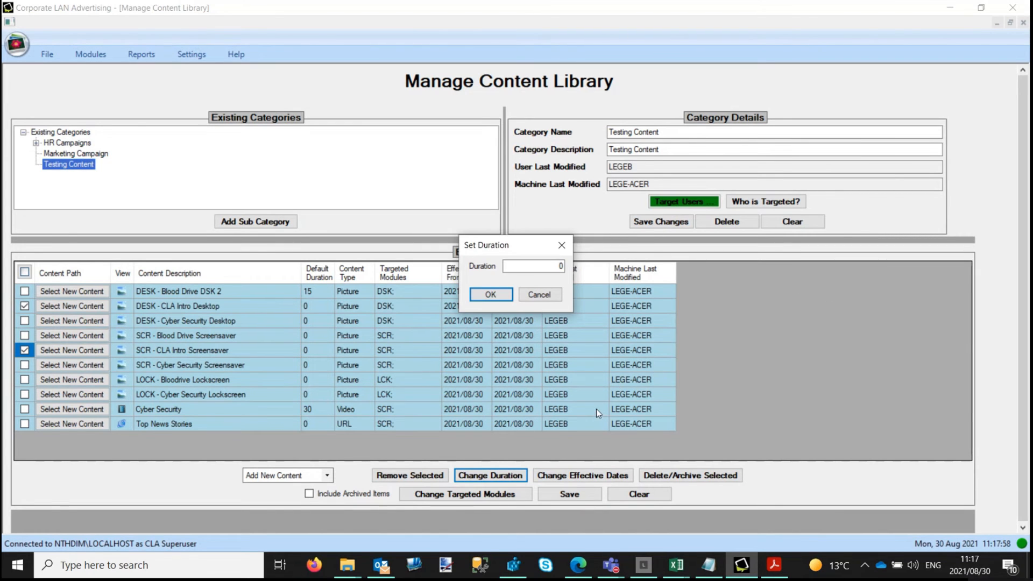
{"action": "left_click", "coordinate": [546, 267]}
{"action": "type", "text": "1"}
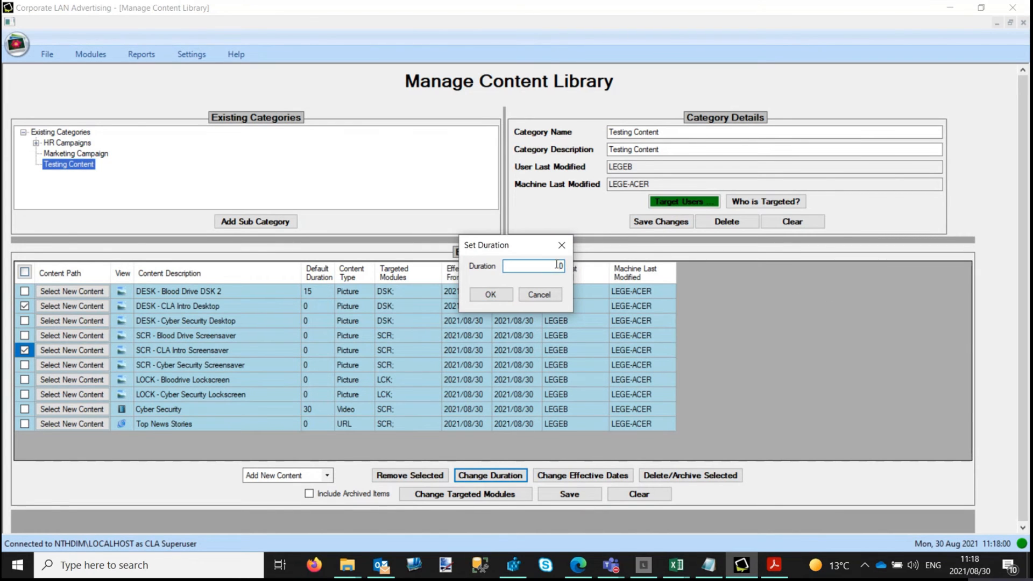
{"action": "left_click", "coordinate": [490, 295]}
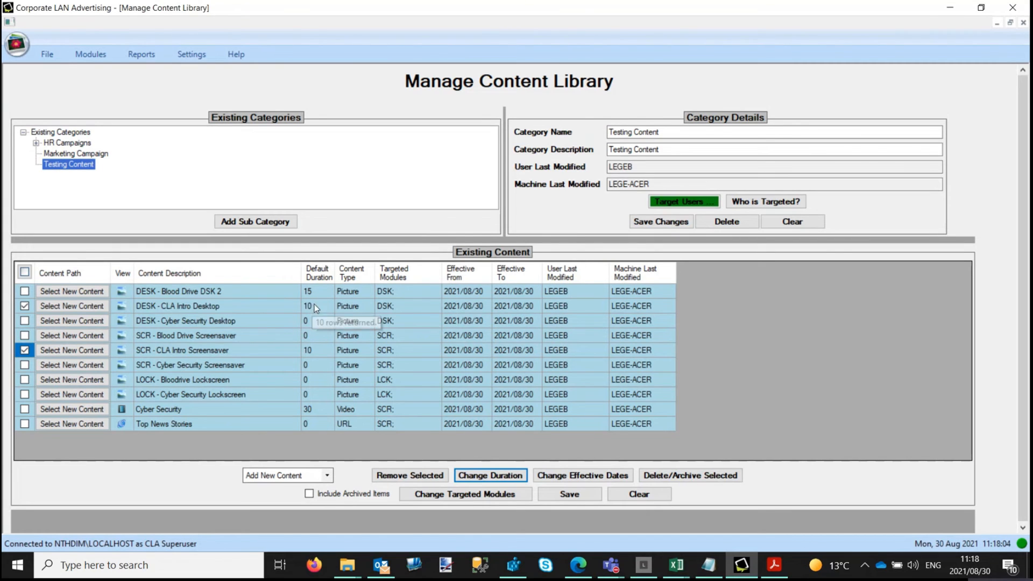
{"action": "left_click", "coordinate": [25, 306]}
{"action": "left_click", "coordinate": [24, 351]}
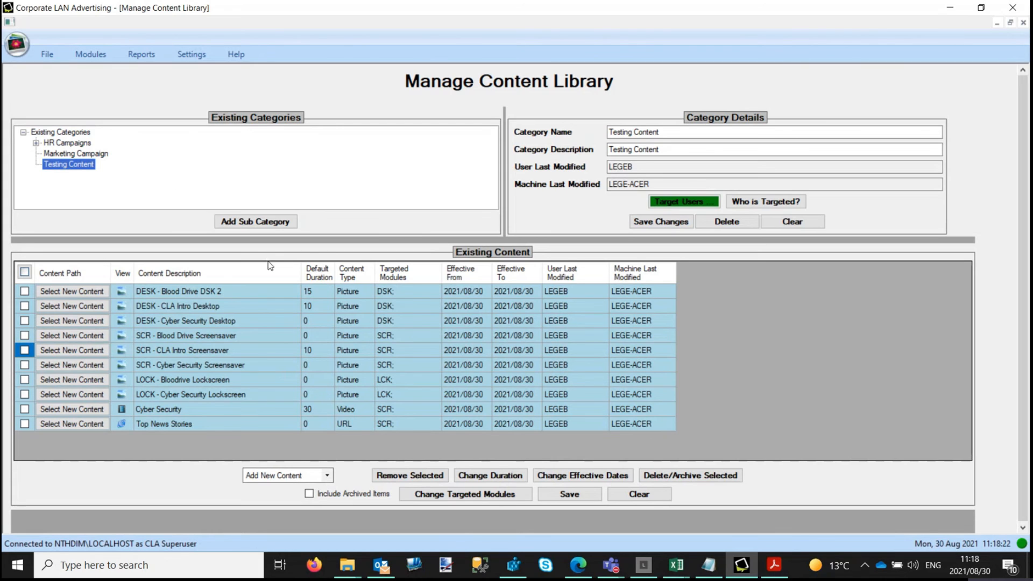
Step: Set the default duration of the DESK - Cyber Security Desktop item to 5
{"action": "double_click", "coordinate": [315, 321]}
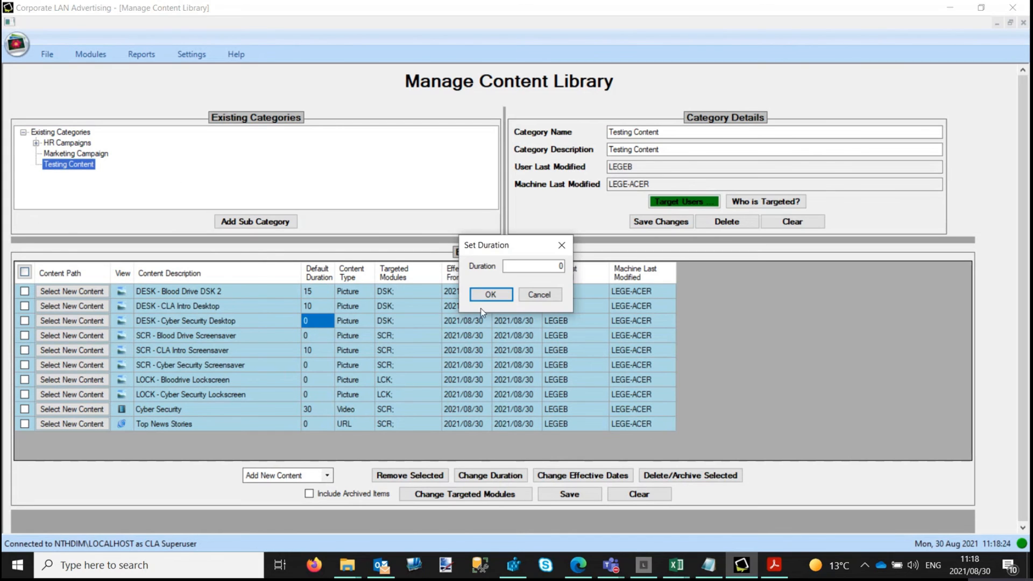
{"action": "type", "text": "5"}
{"action": "left_click", "coordinate": [487, 296]}
Step: Set the default duration of SCR - Blood Drive Screensaver to 15 and of SCR - Cyber Security Screensaver to 5
{"action": "double_click", "coordinate": [316, 336]}
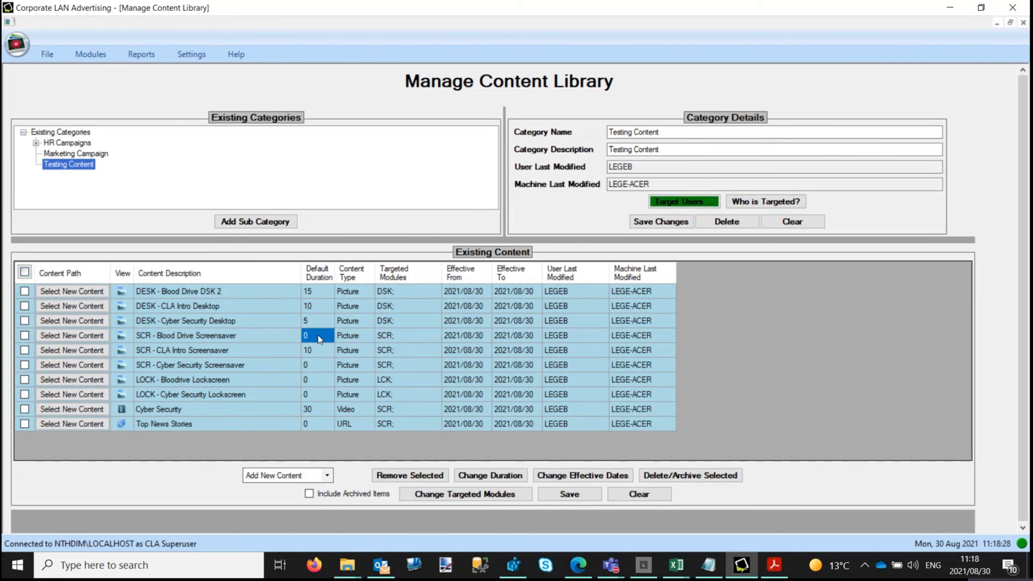
{"action": "type", "text": "15"}
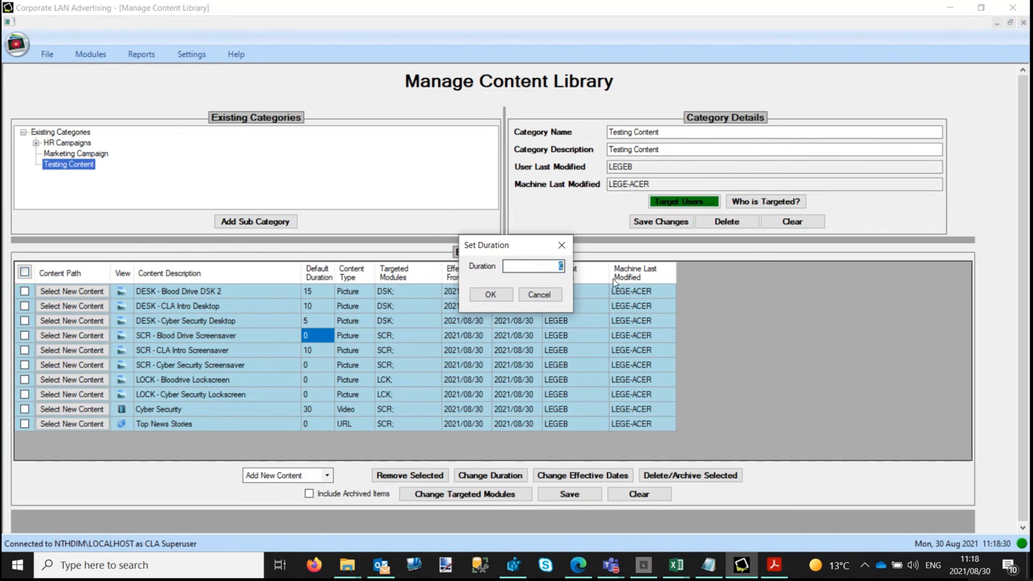
{"action": "left_click", "coordinate": [486, 298]}
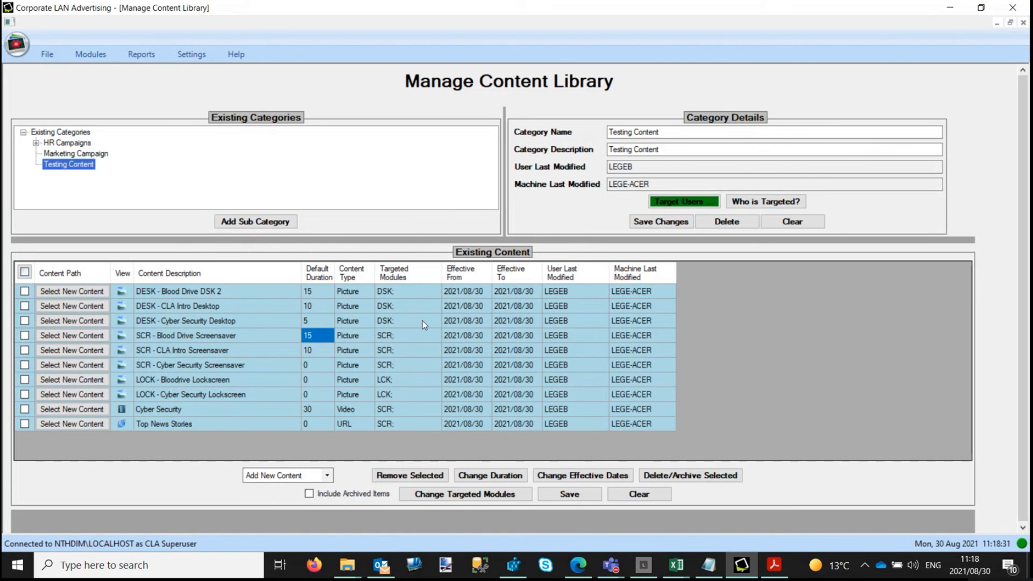
{"action": "double_click", "coordinate": [323, 361]}
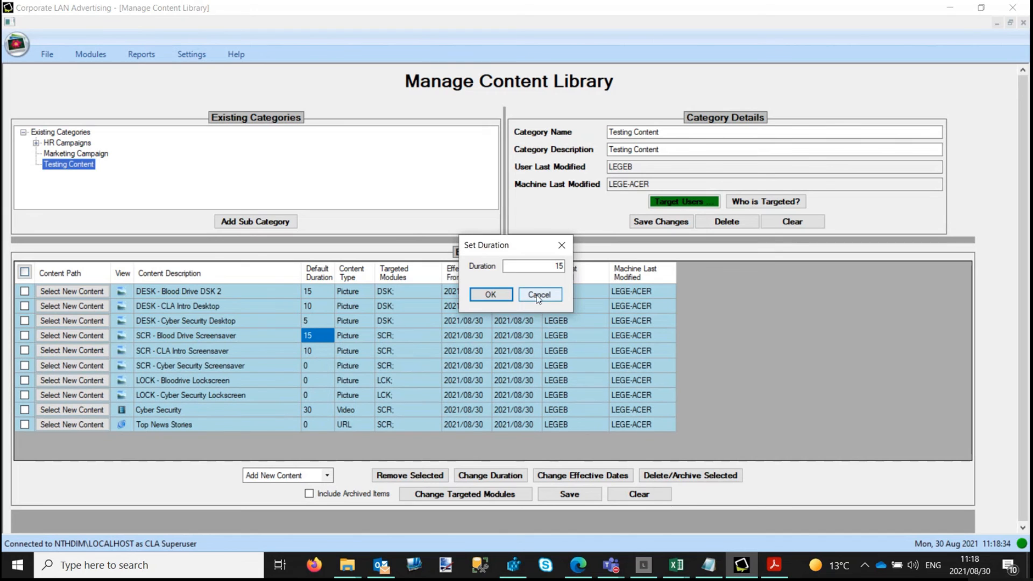
{"action": "left_click", "coordinate": [547, 295]}
{"action": "double_click", "coordinate": [311, 368]}
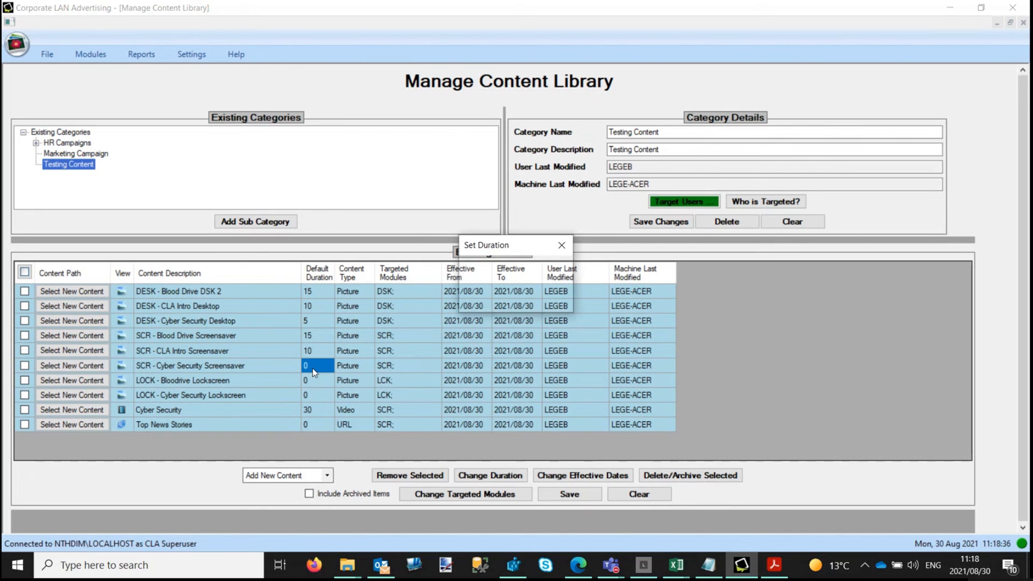
{"action": "type", "text": "5"}
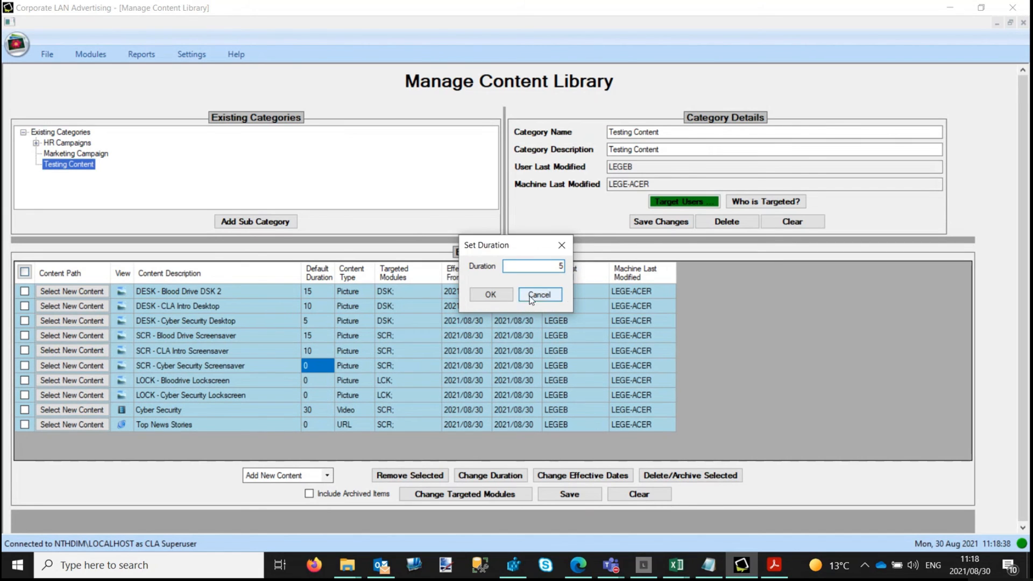
{"action": "left_click", "coordinate": [492, 296]}
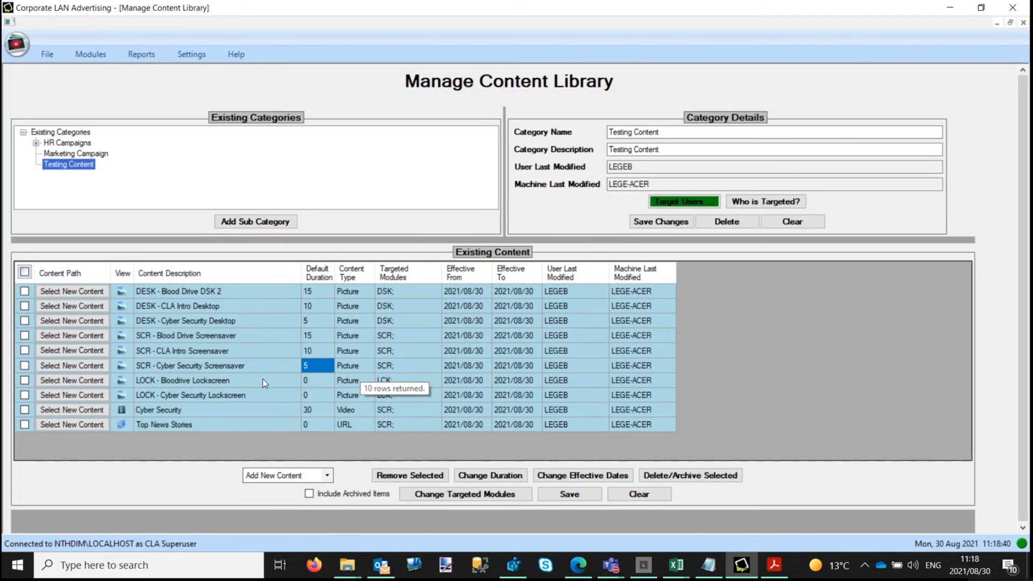
Step: Set the default duration of LOCK - Bloodrive Lockscreen to 15 and of LOCK - Cyber Security Lockscreen to 10
{"action": "double_click", "coordinate": [307, 380]}
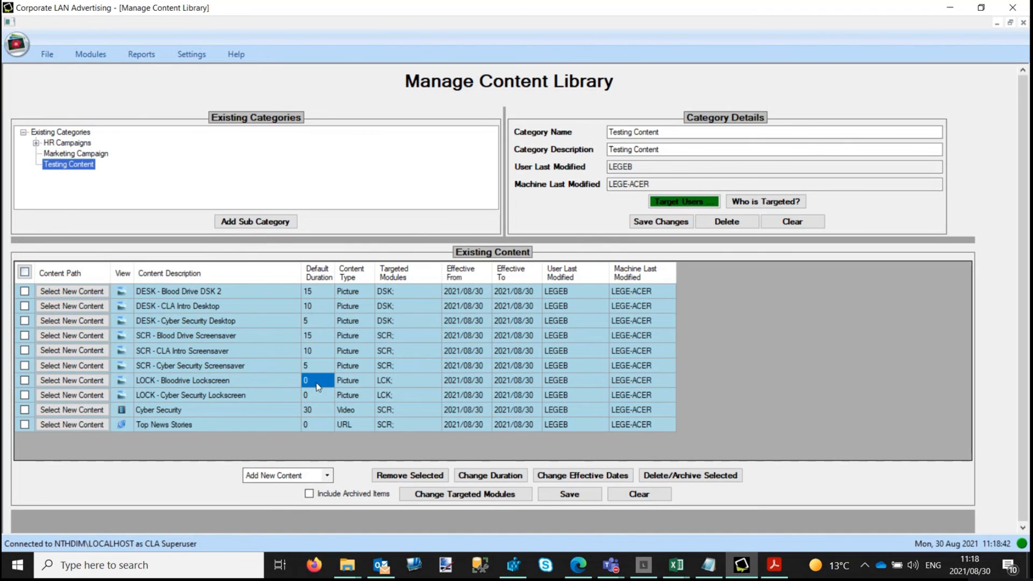
{"action": "double_click", "coordinate": [560, 266]}
{"action": "type", "text": "15"}
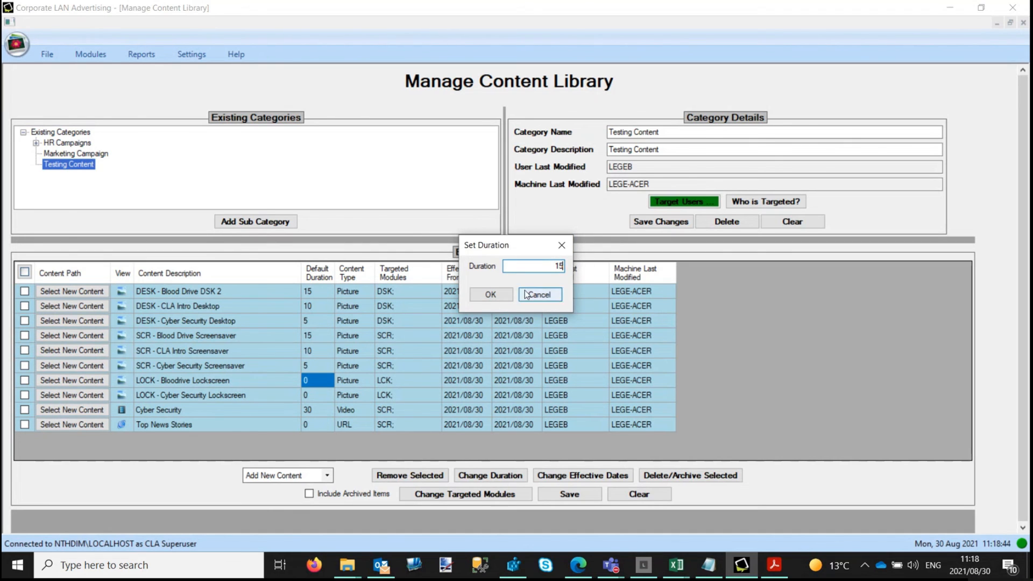
{"action": "left_click", "coordinate": [505, 294]}
{"action": "left_click", "coordinate": [325, 396]}
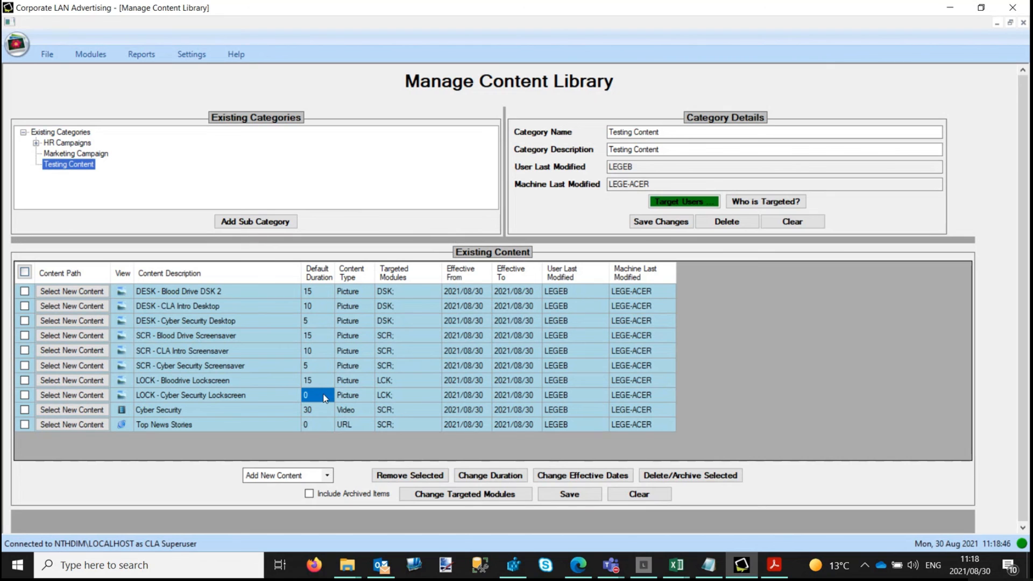
{"action": "double_click", "coordinate": [338, 397]}
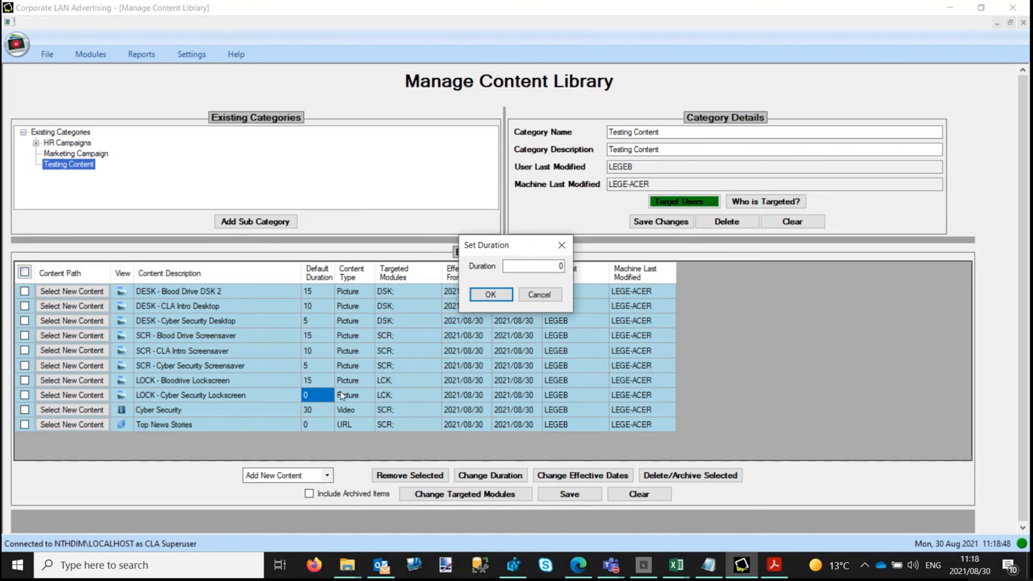
{"action": "double_click", "coordinate": [546, 267]}
{"action": "type", "text": "10"}
{"action": "left_click", "coordinate": [505, 299]}
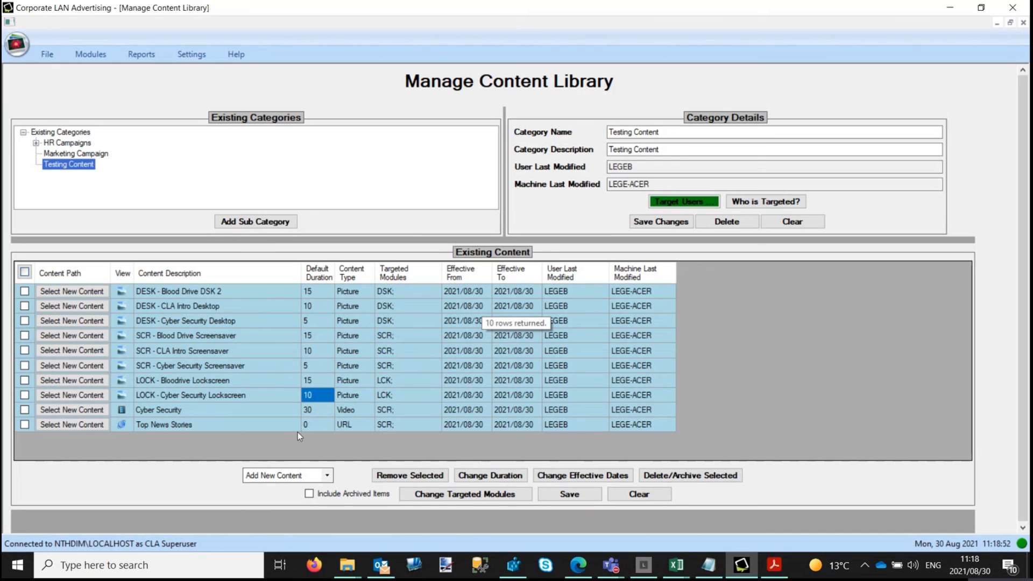
Step: Set the default duration of the Top News Stories URL item to 5
{"action": "double_click", "coordinate": [319, 424]}
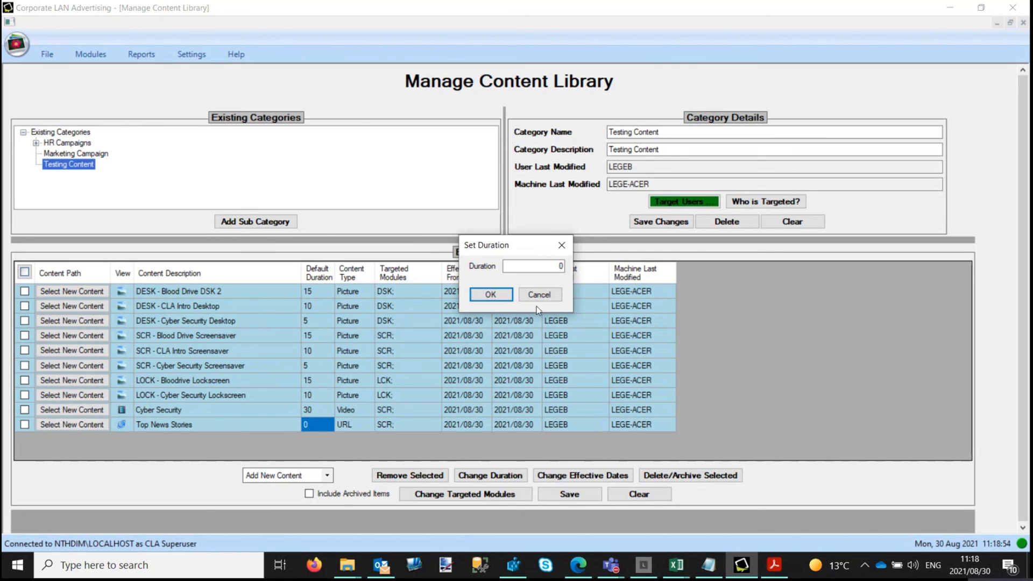
{"action": "type", "text": "5"}
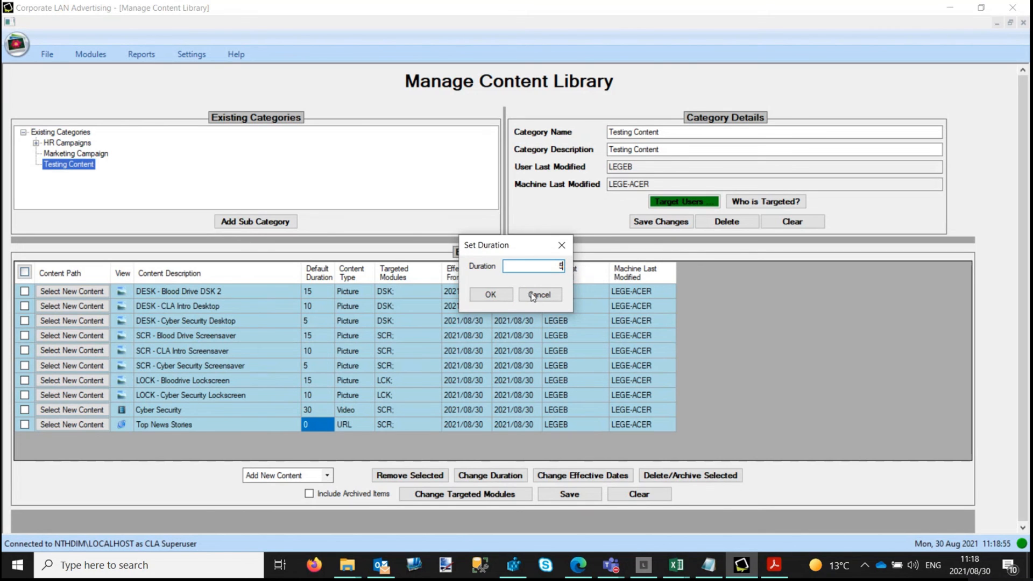
{"action": "left_click", "coordinate": [488, 296]}
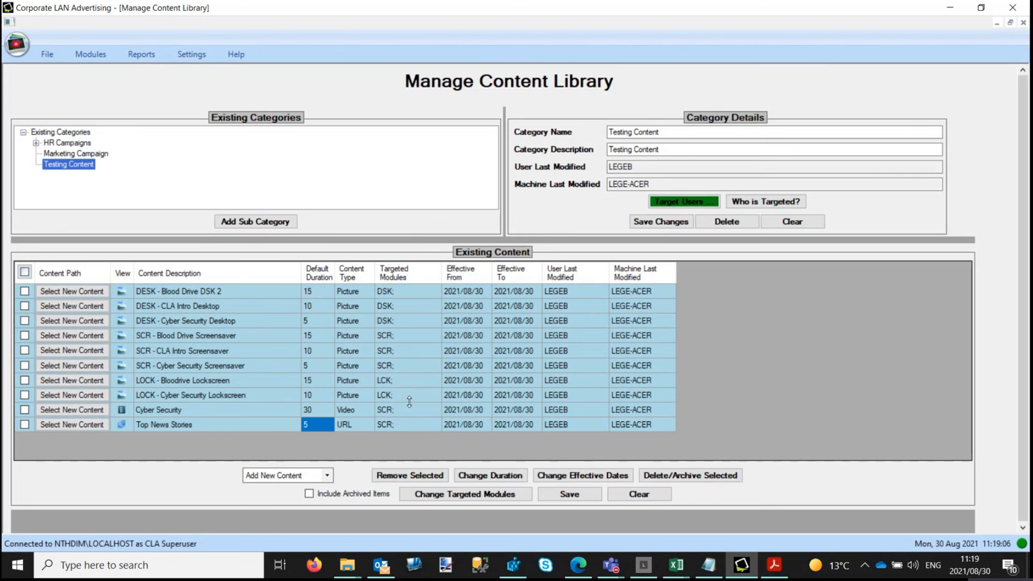
Step: Save all content items of the Testing Content category and dismiss the save notification
{"action": "left_click", "coordinate": [570, 497]}
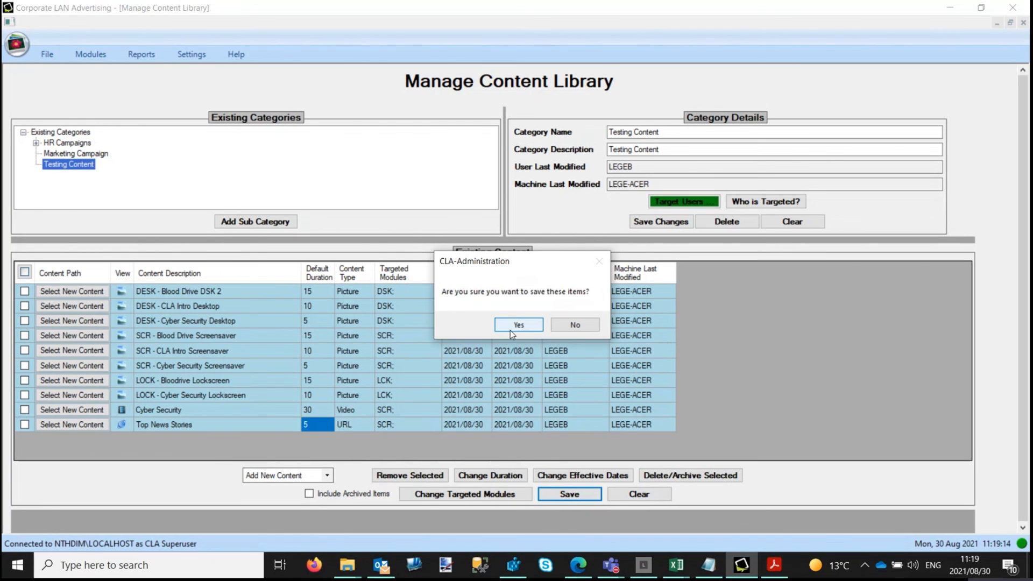
{"action": "left_click", "coordinate": [523, 325]}
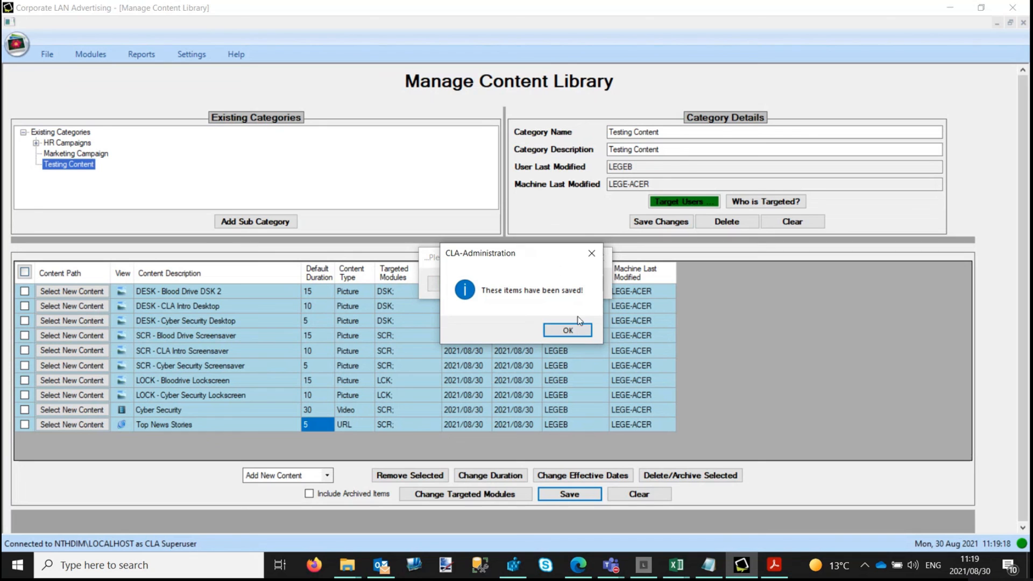
{"action": "left_click", "coordinate": [568, 331]}
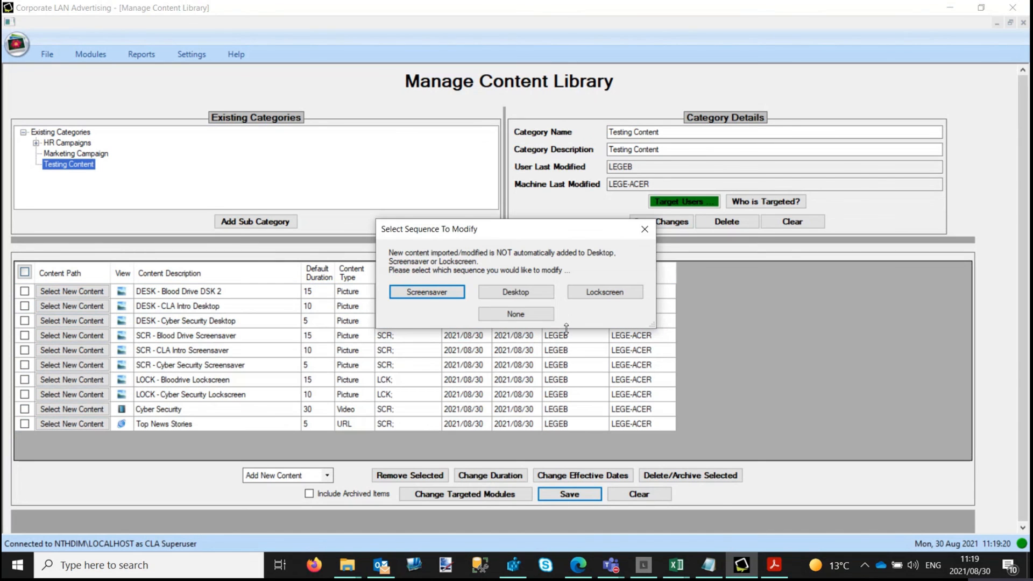